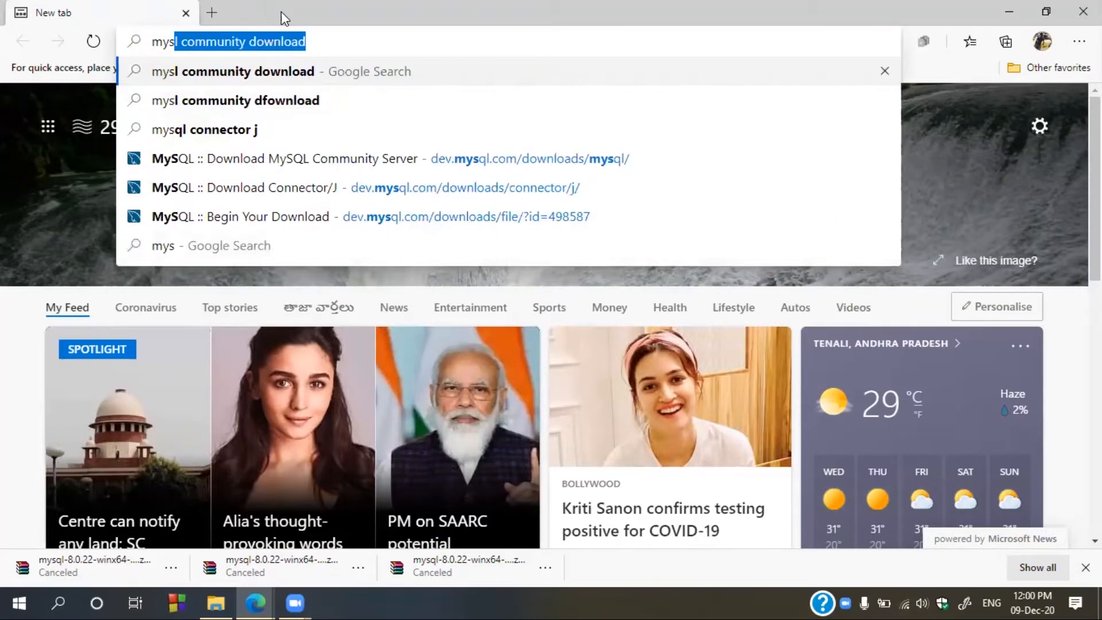
- Search Google for 'mysl community download'
text(mun)
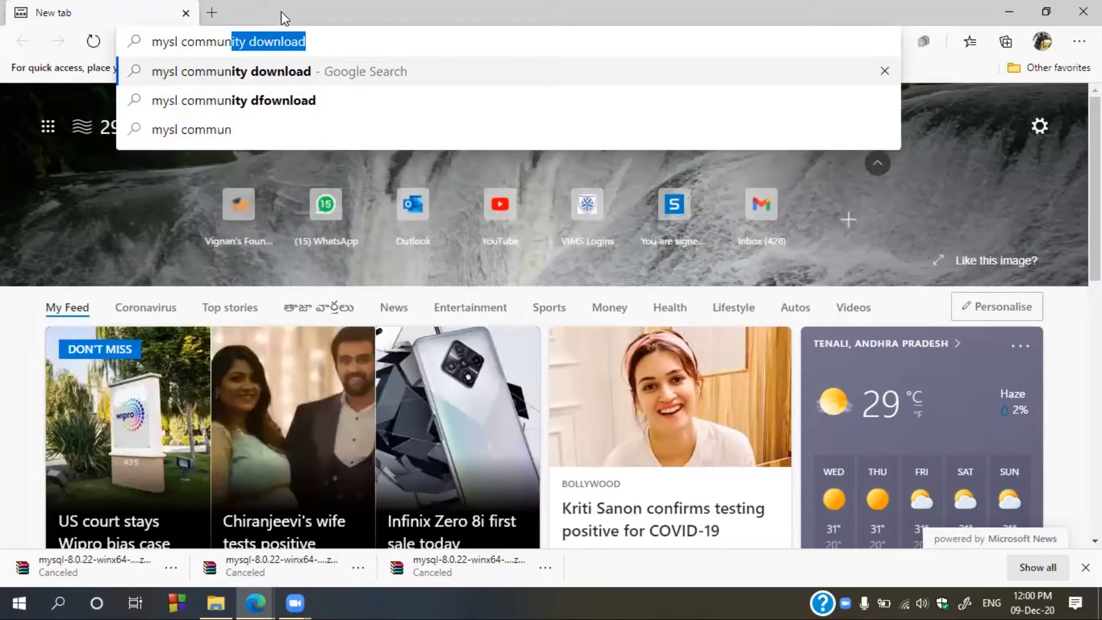
text(ity download)
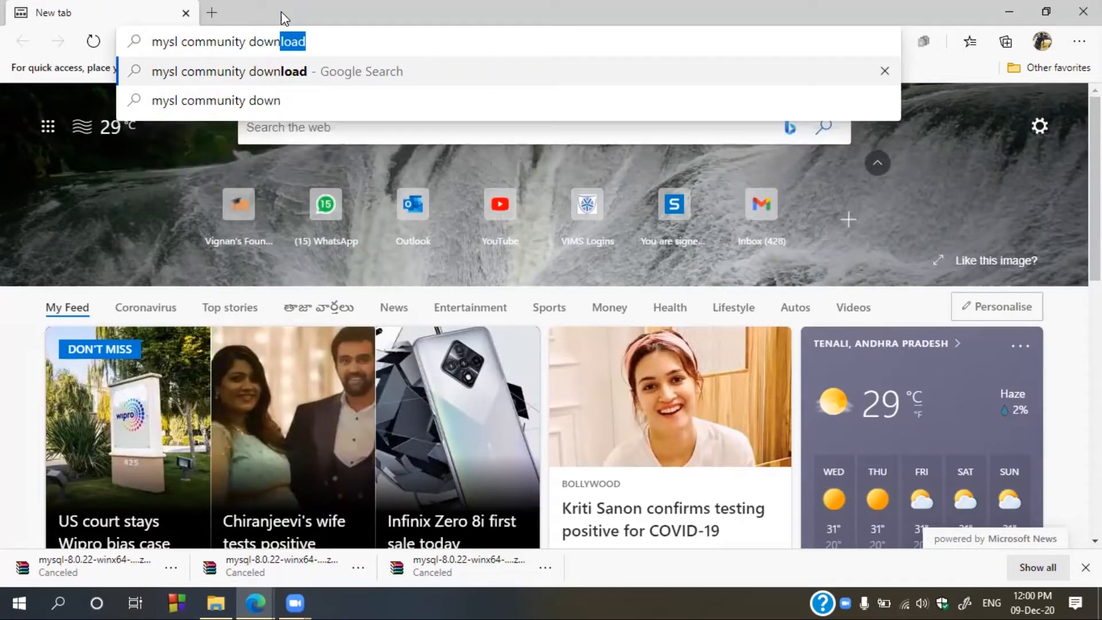
key(Return)
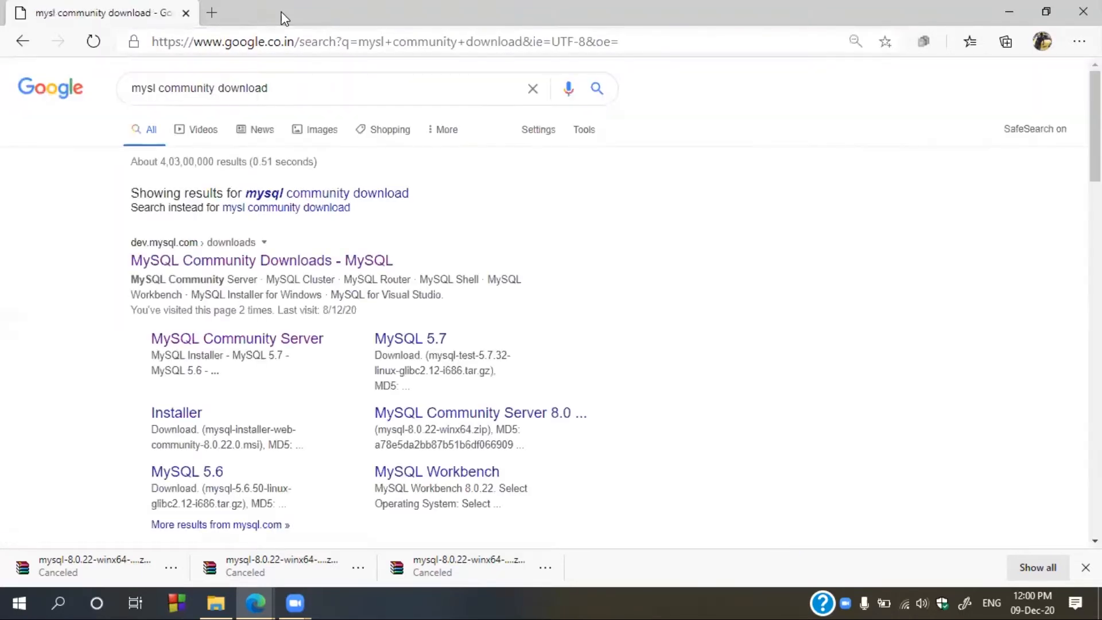
- On the MySQL Community Server page, keep Microsoft Windows and download the Debug Binaries & Test Suite ZIP
click(228, 340)
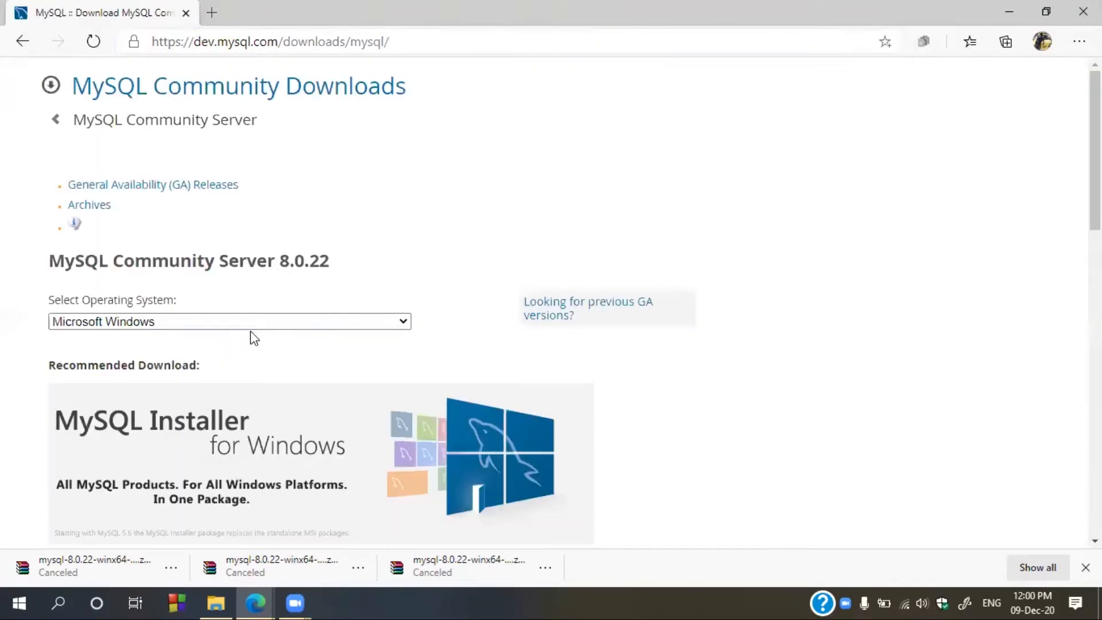
click(268, 318)
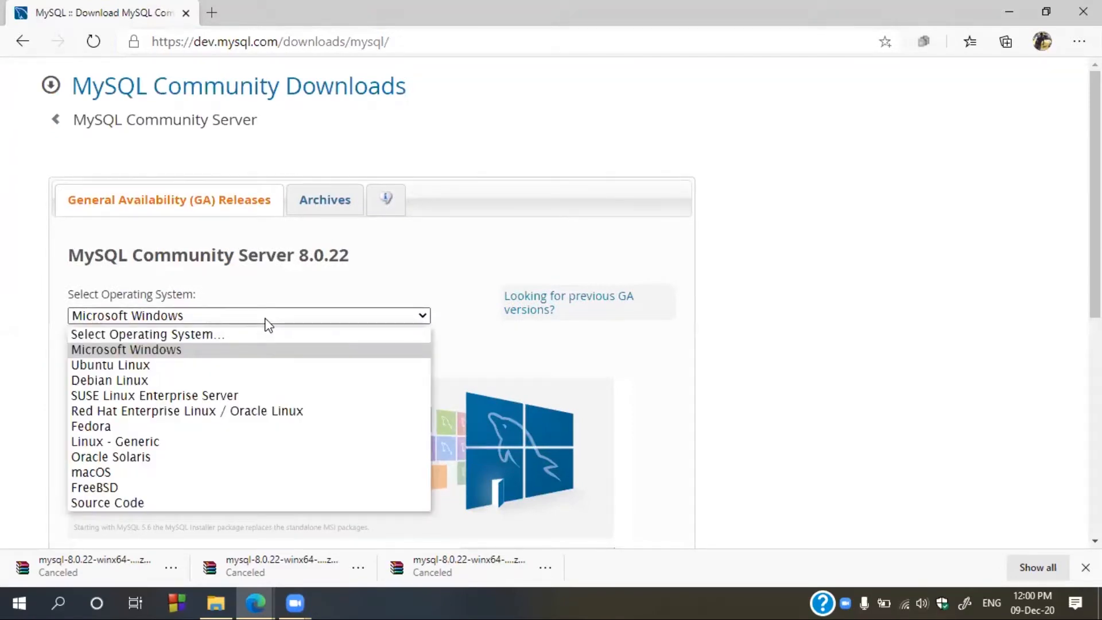
click(127, 349)
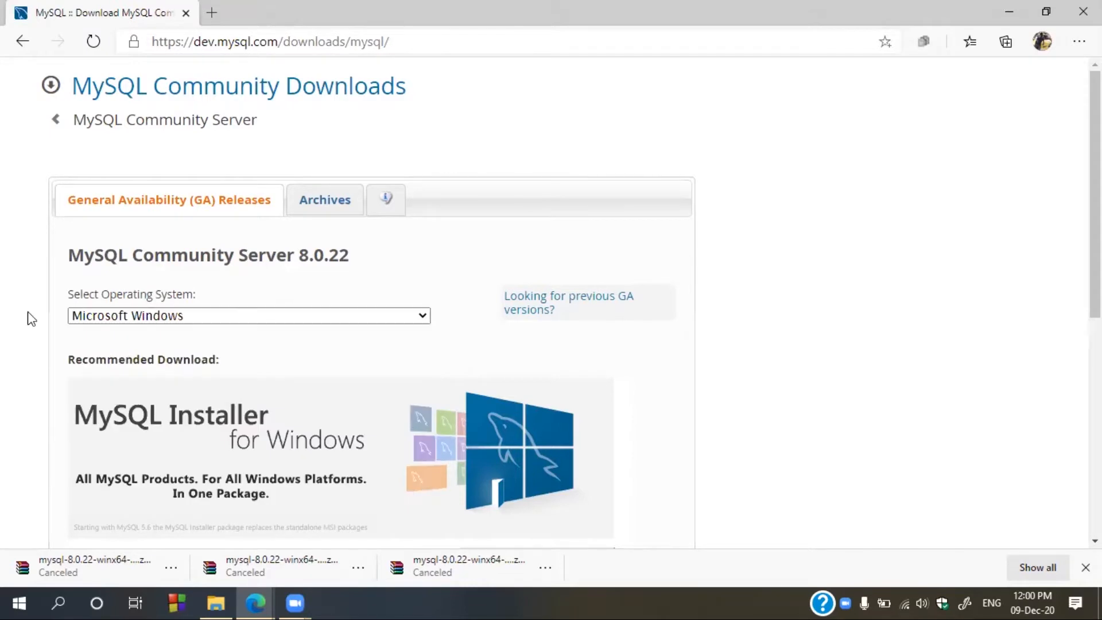
scroll(30, 319, down, 5)
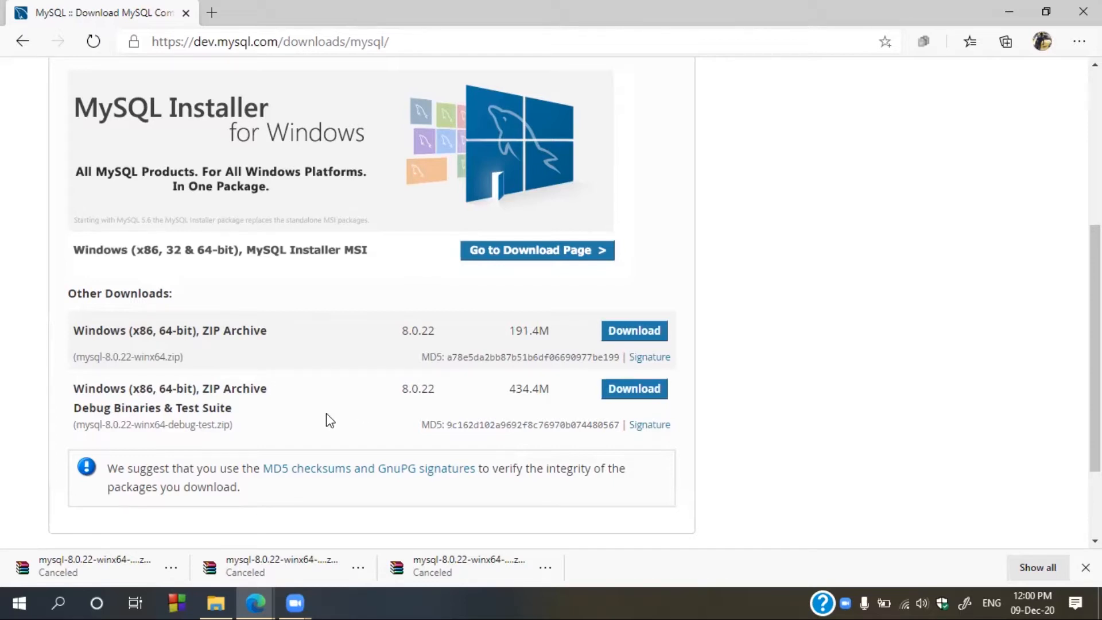
click(627, 397)
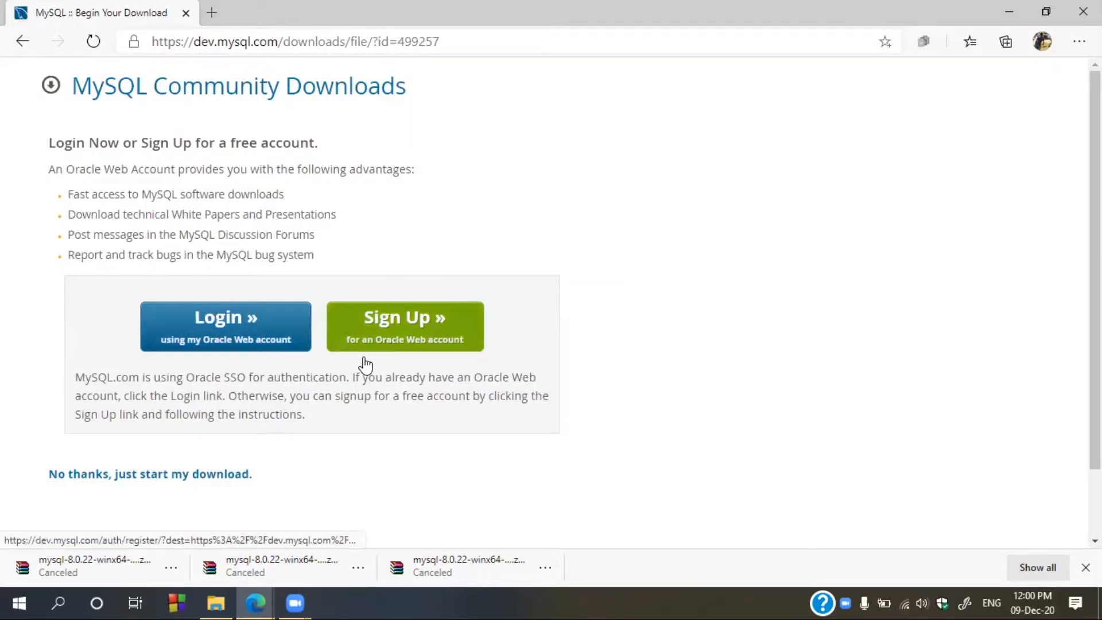
- Start the mysql-8.0.22-winx64 debug ZIP download without signing in, then cancel it
scroll(292, 425, down, 2)
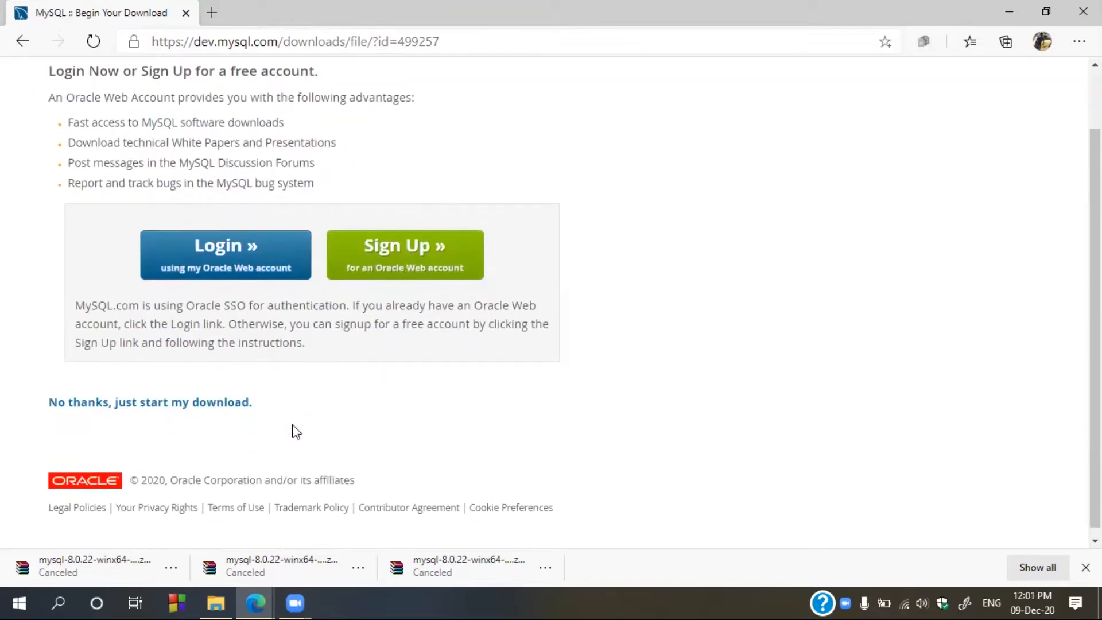
click(120, 394)
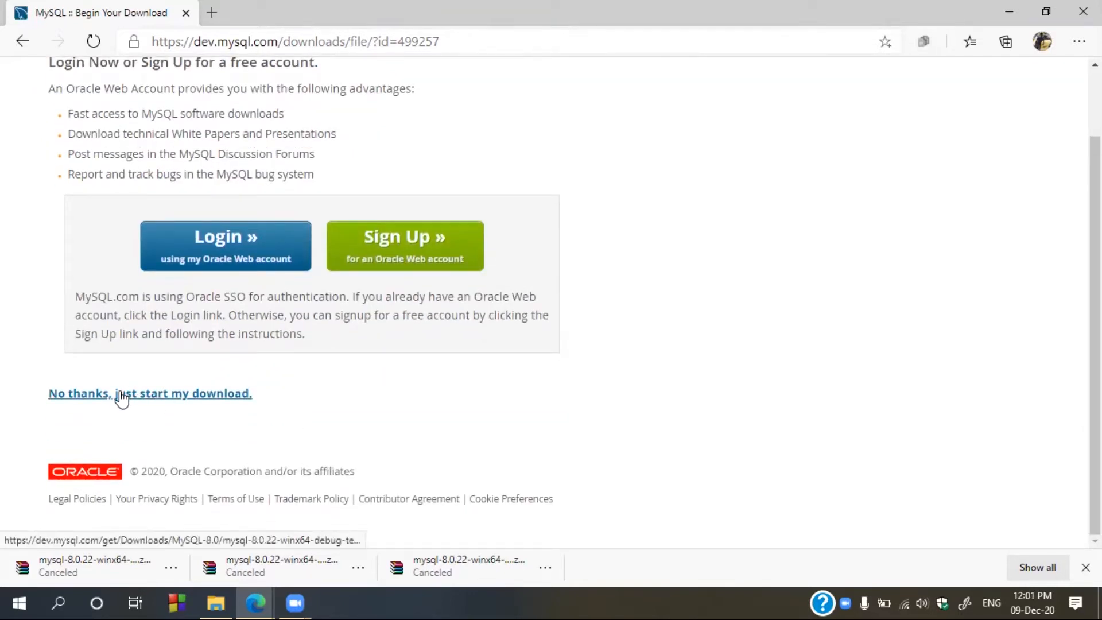
click(175, 566)
click(164, 571)
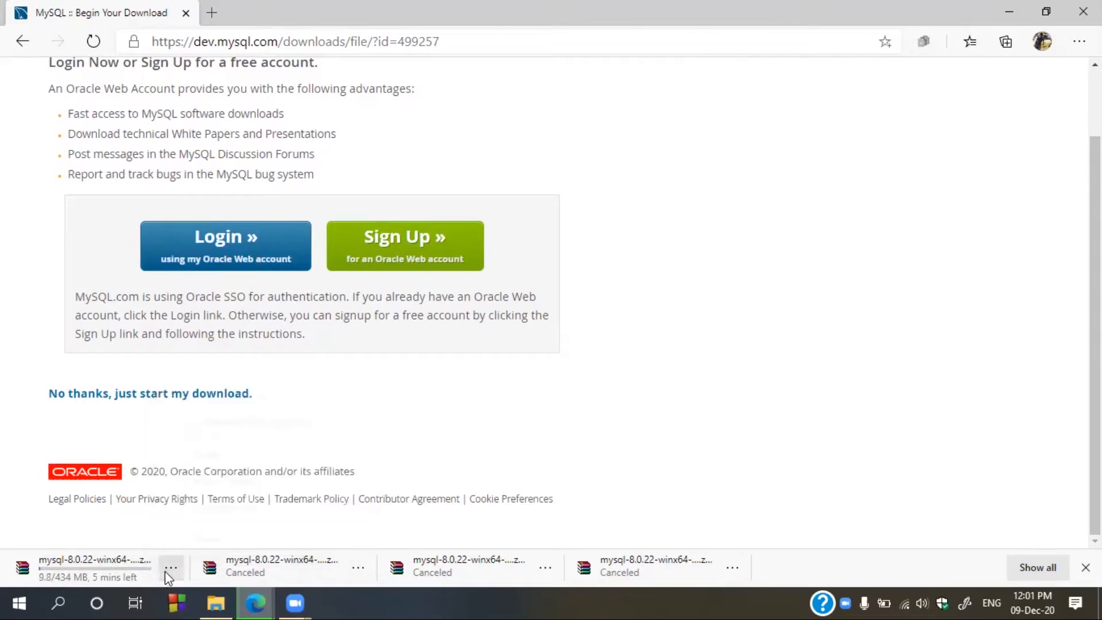
click(164, 570)
click(191, 536)
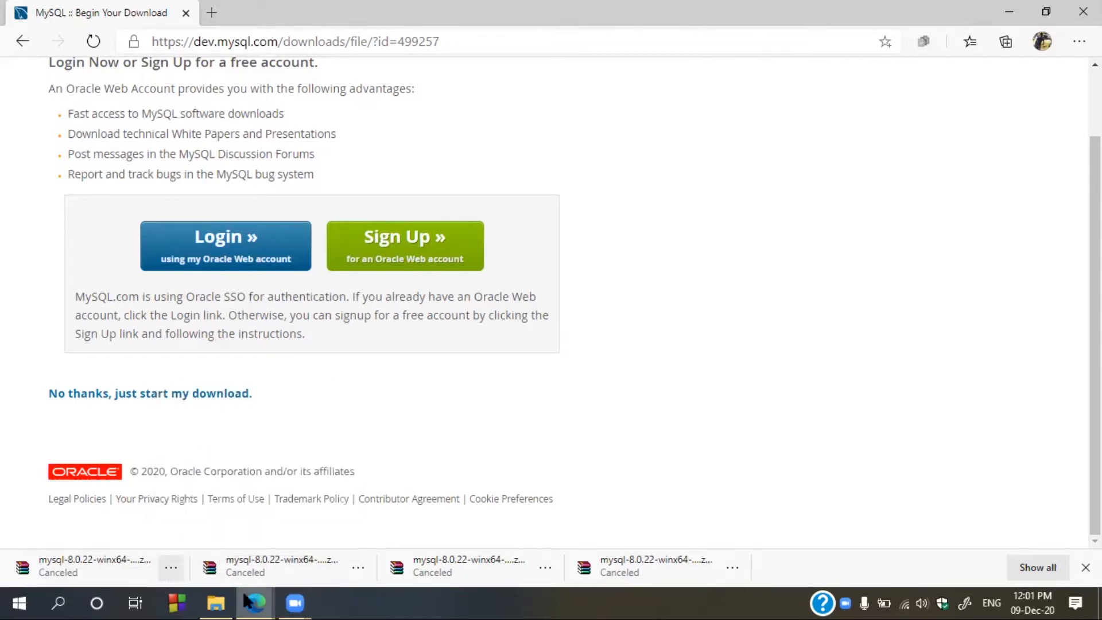
mouse_move(216, 603)
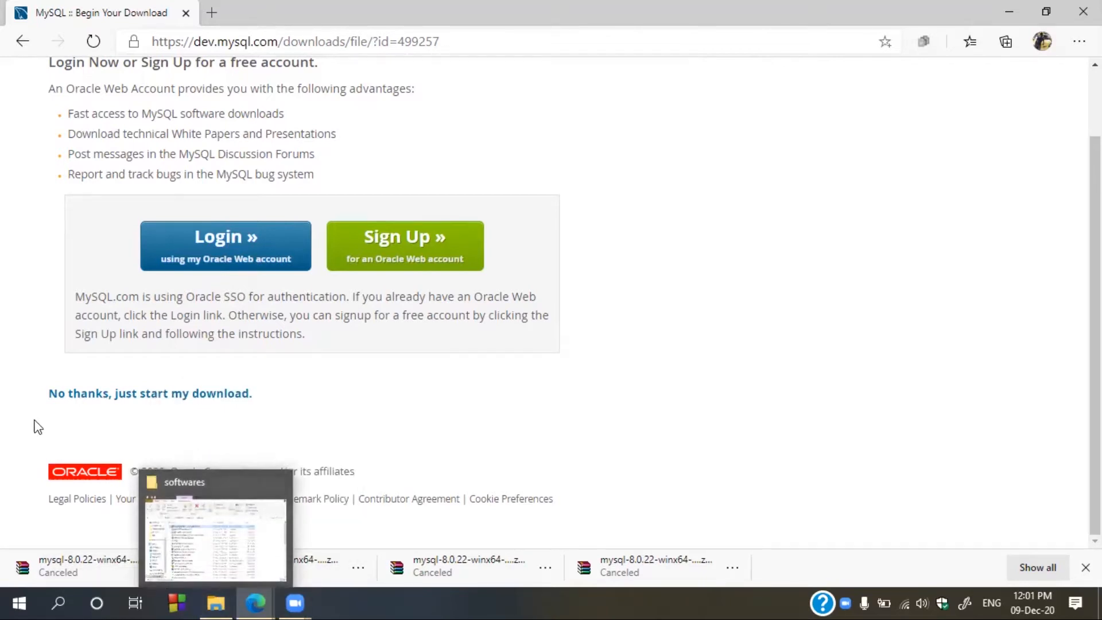
- Launch mysql-installer-community-8.0.22.0.msi from the E: softwares folder
click(221, 602)
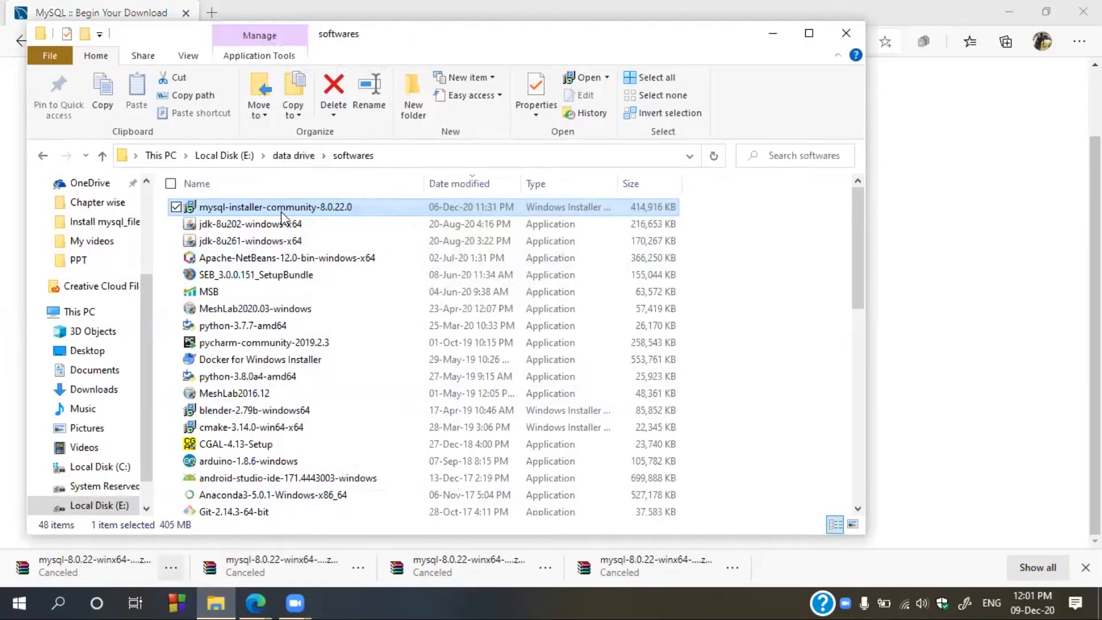
mouse_move(315, 213)
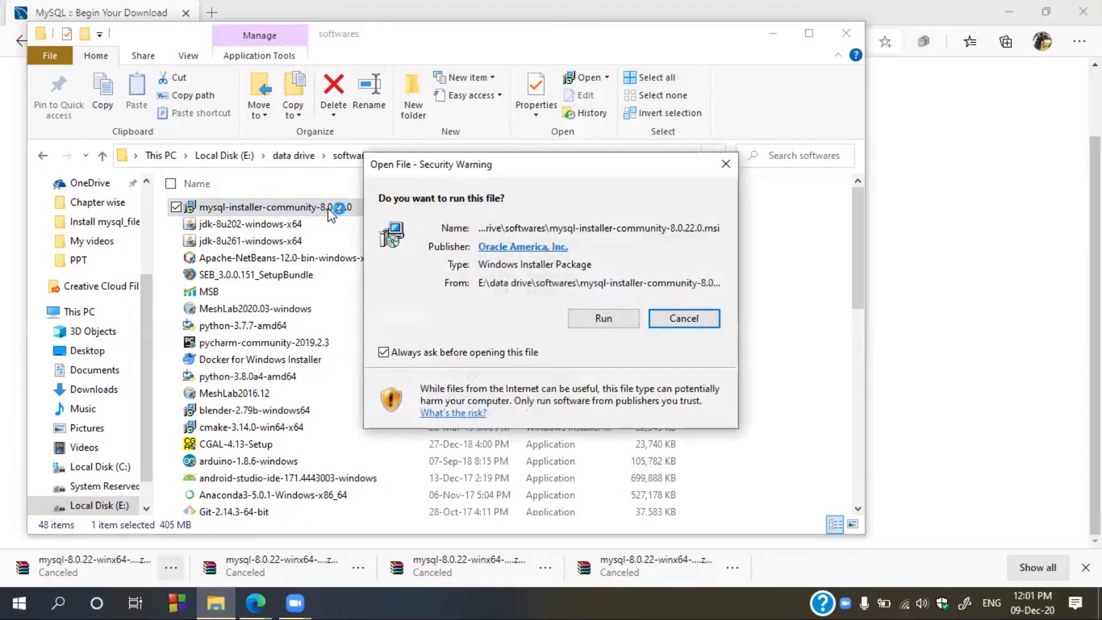
- Allow the installer to run and choose the Full setup type
click(597, 321)
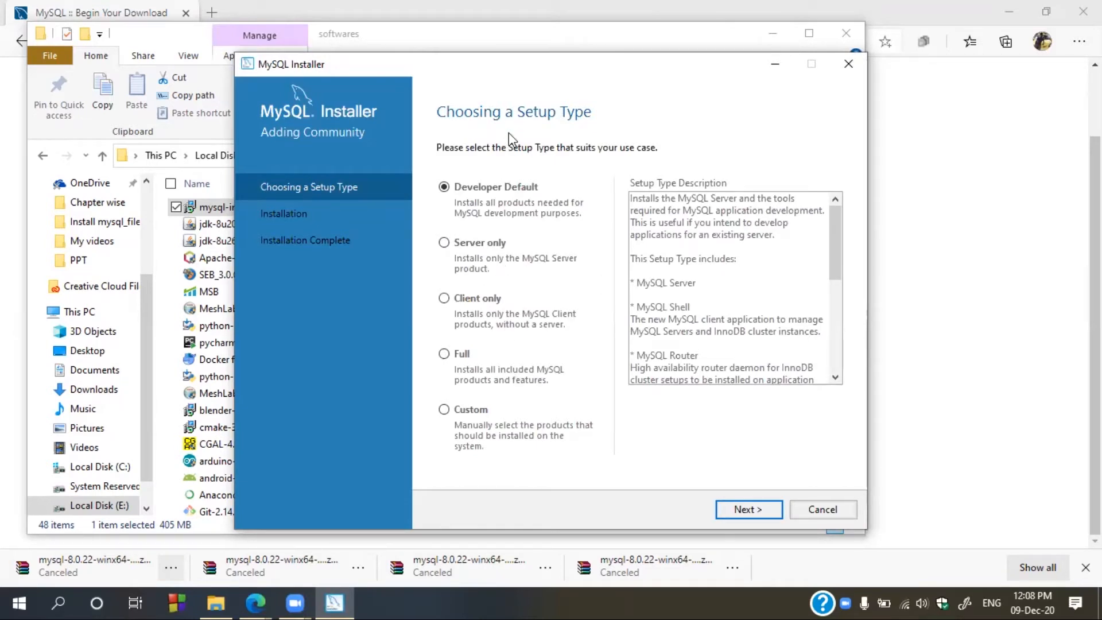
click(466, 242)
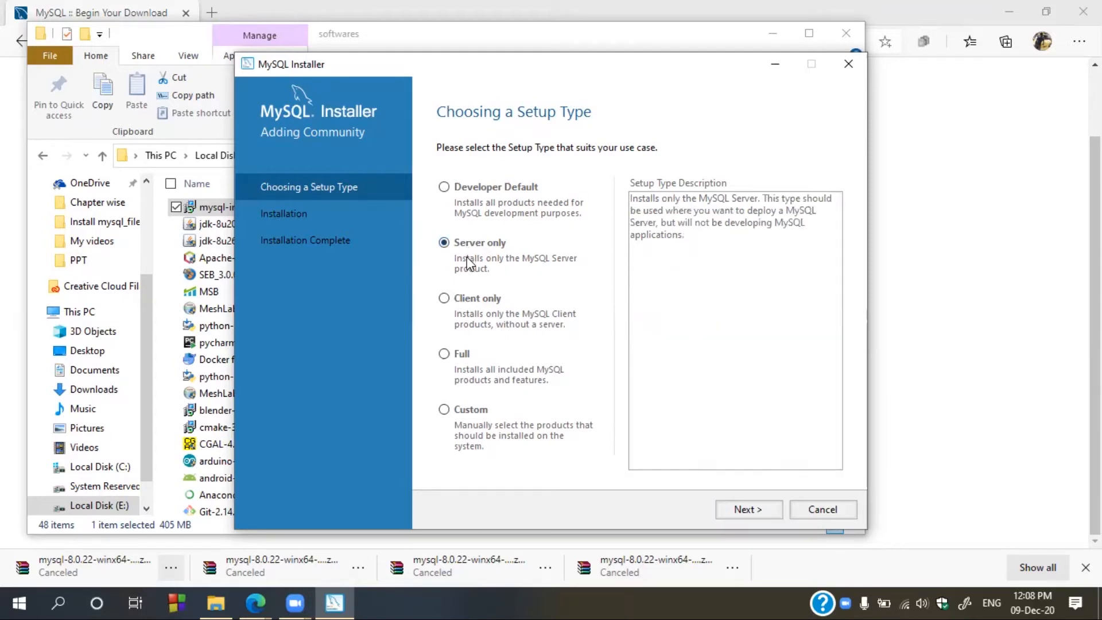
click(459, 298)
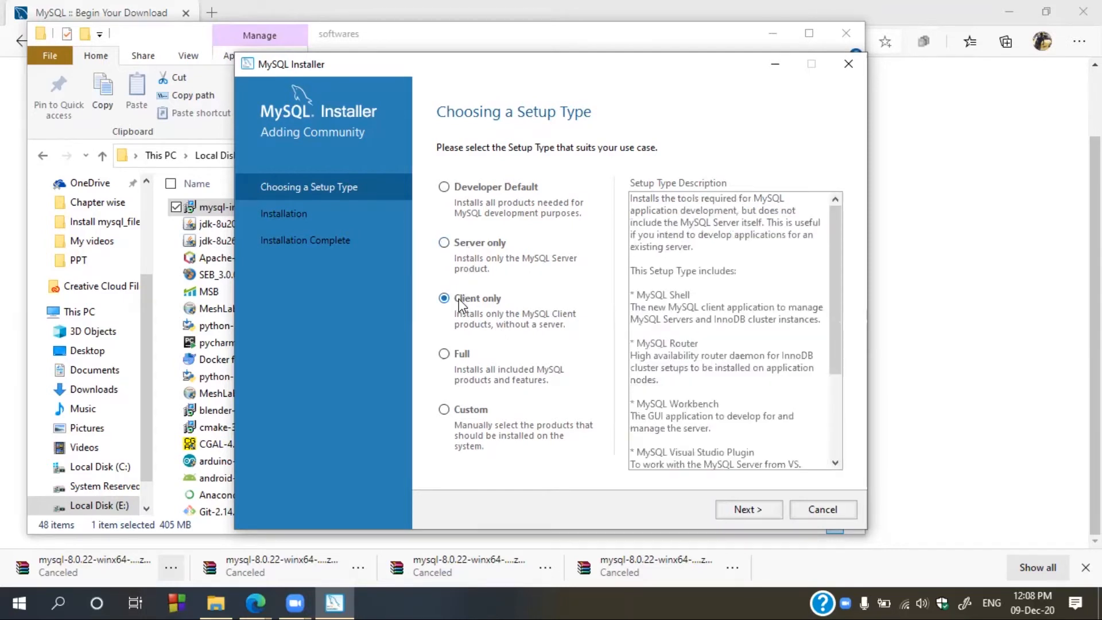
click(456, 358)
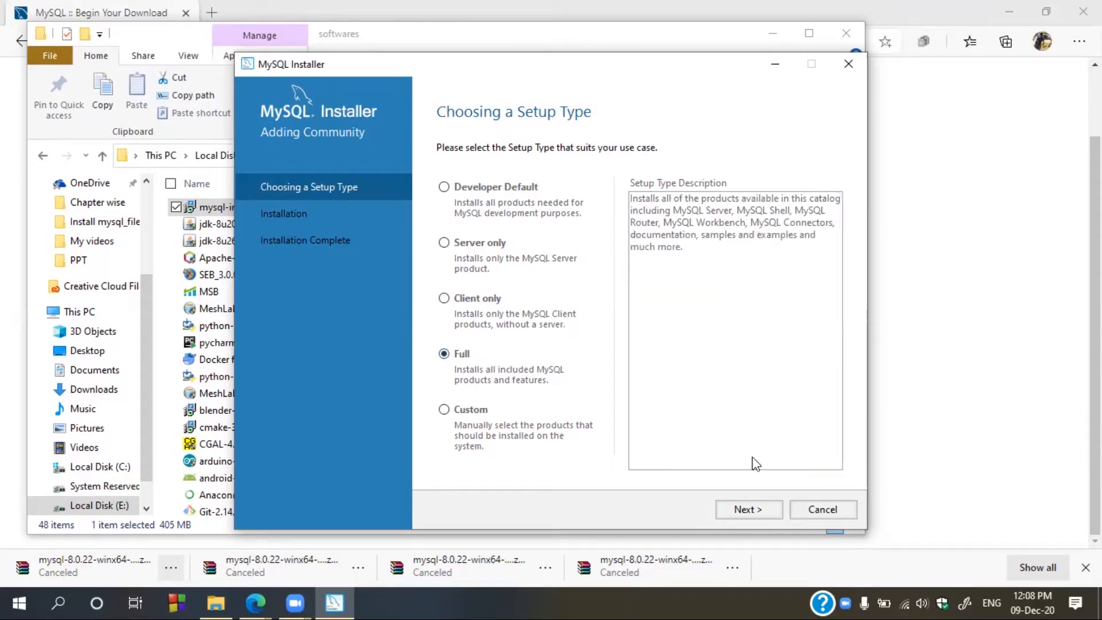
click(740, 514)
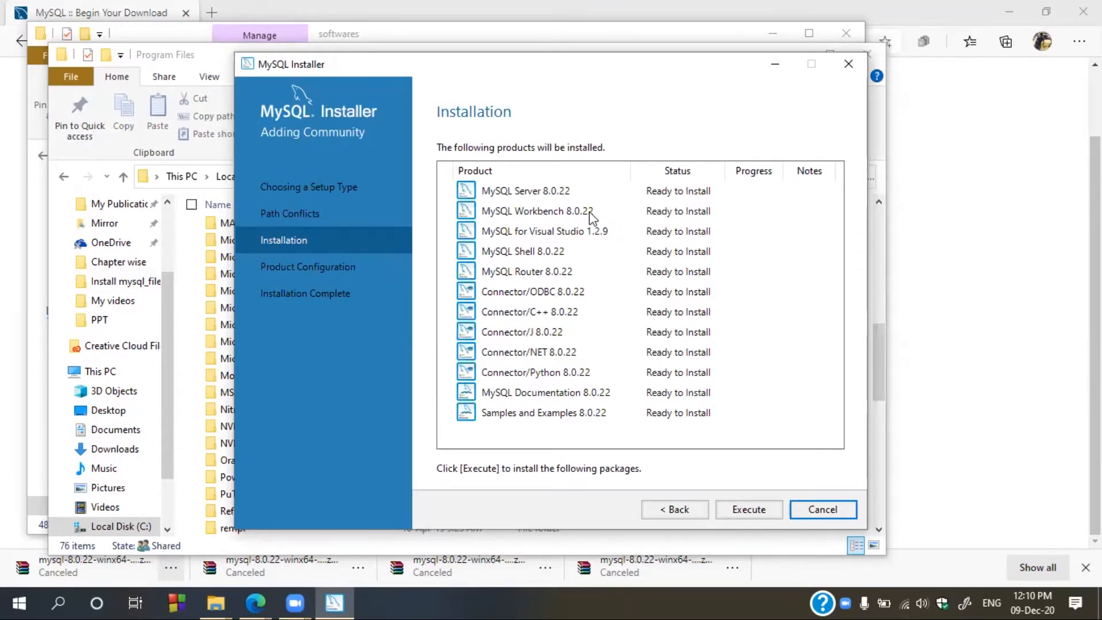
click(573, 203)
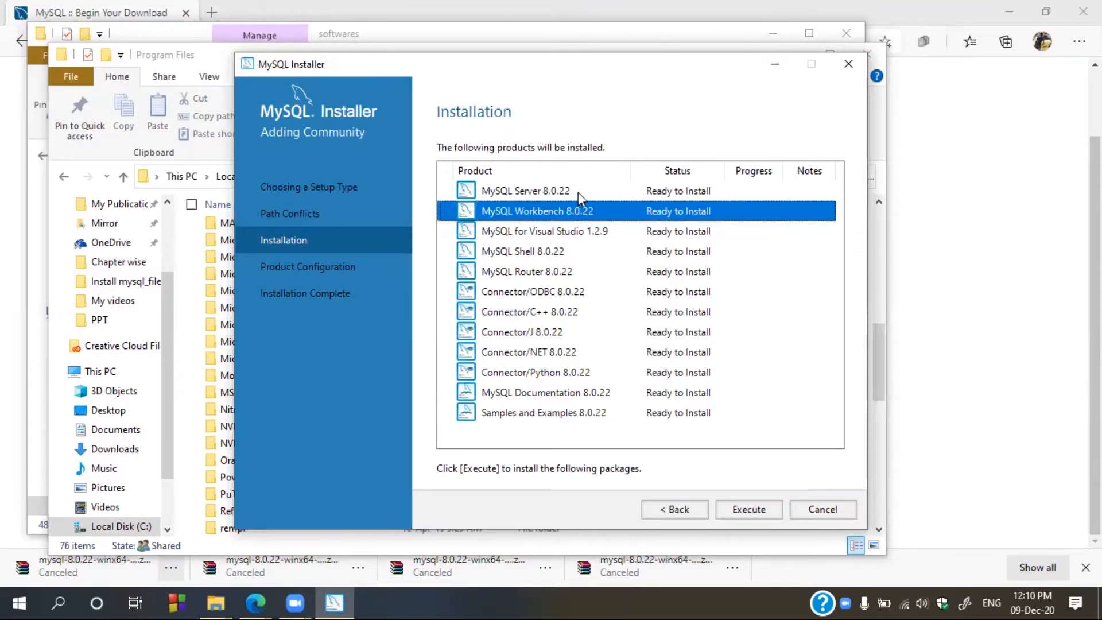
click(546, 198)
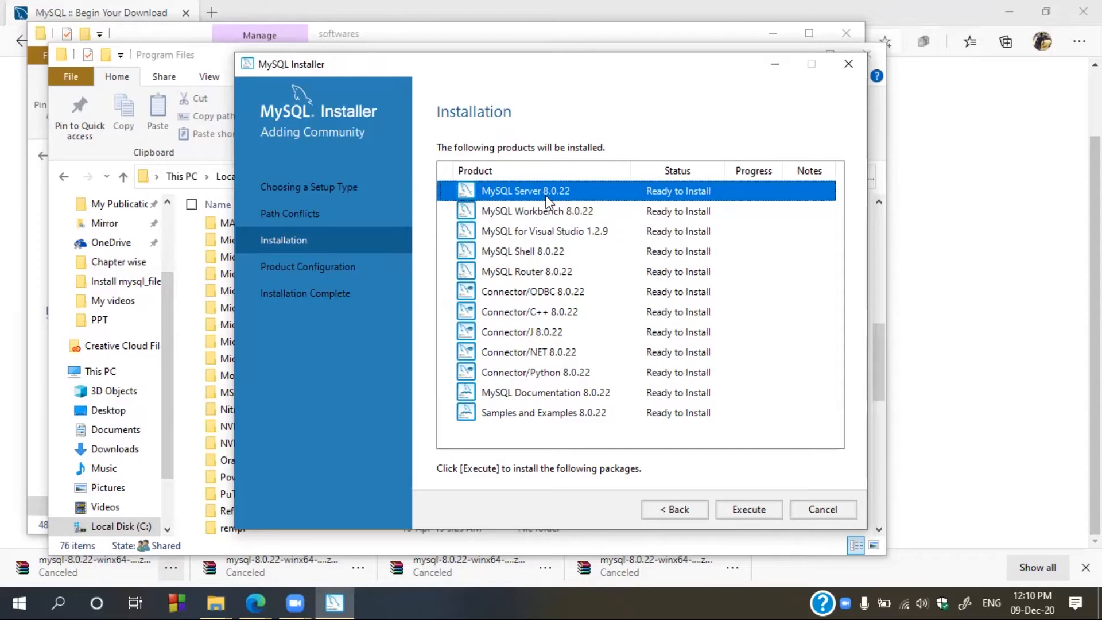
click(546, 211)
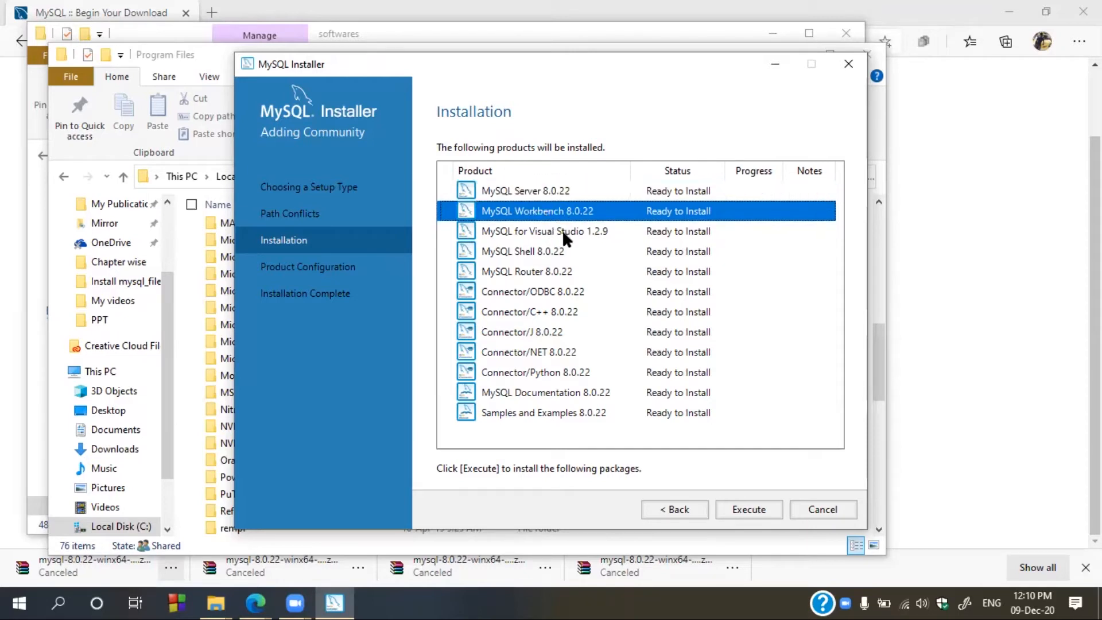
click(565, 232)
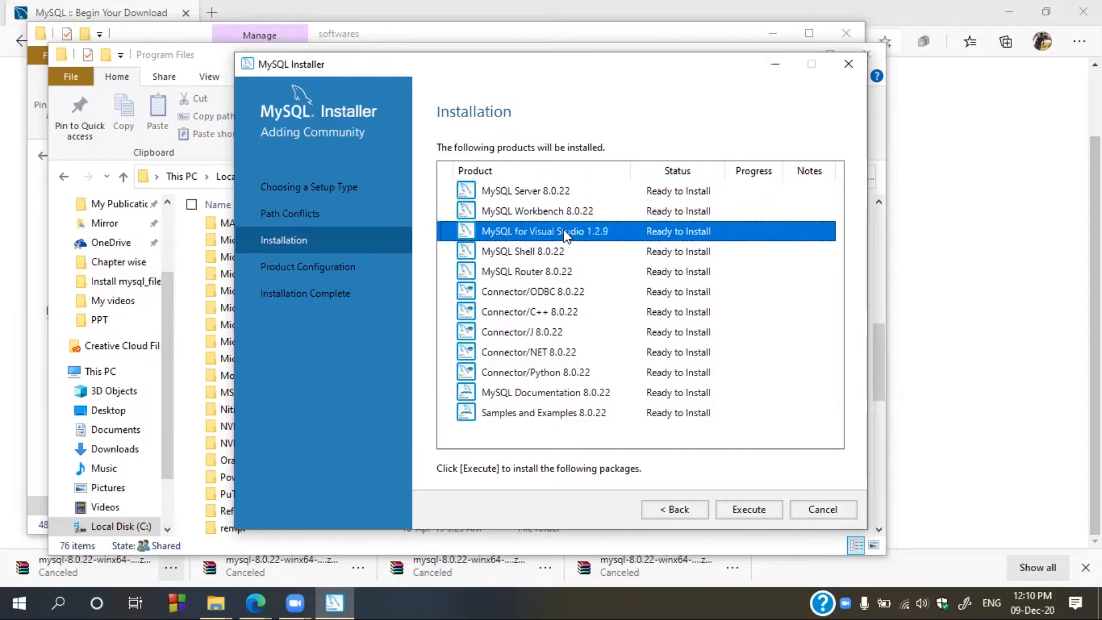
click(535, 256)
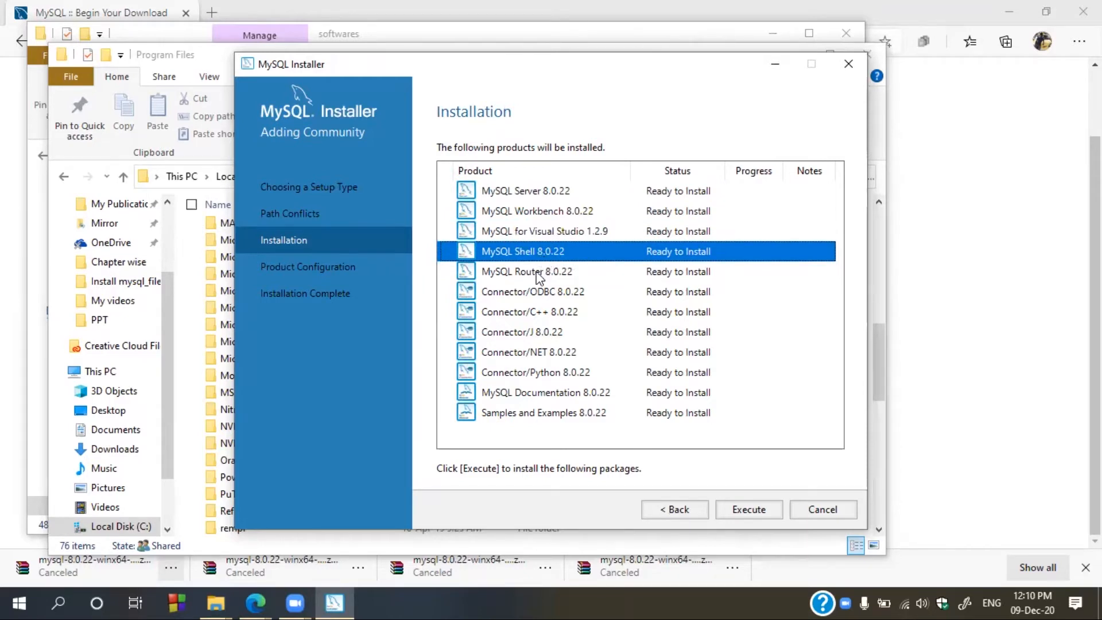
click(540, 274)
click(543, 294)
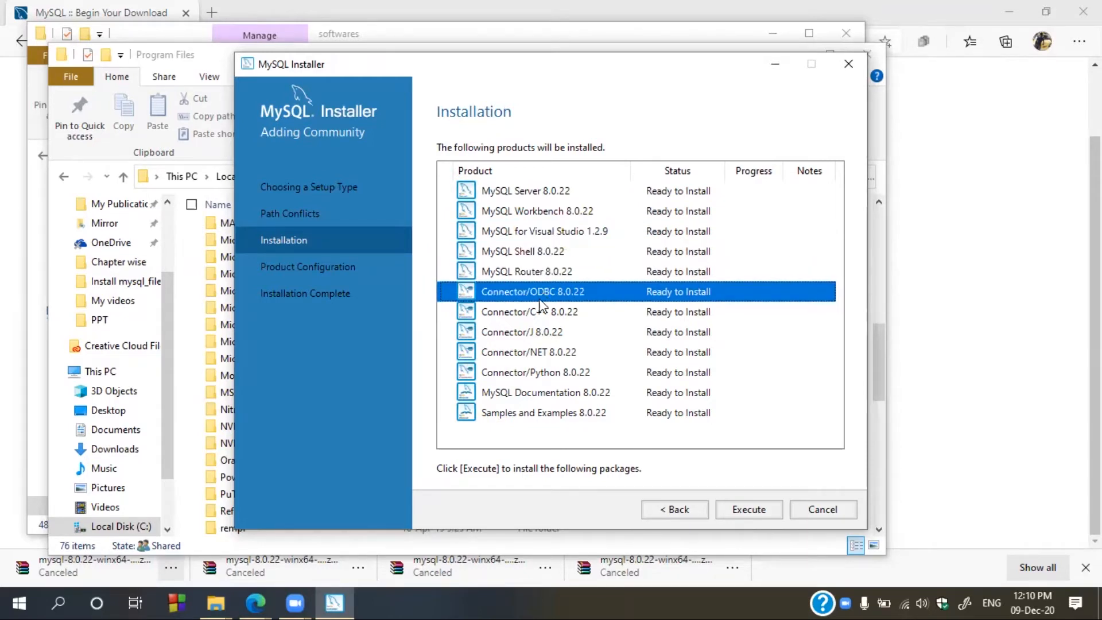
click(537, 314)
click(531, 332)
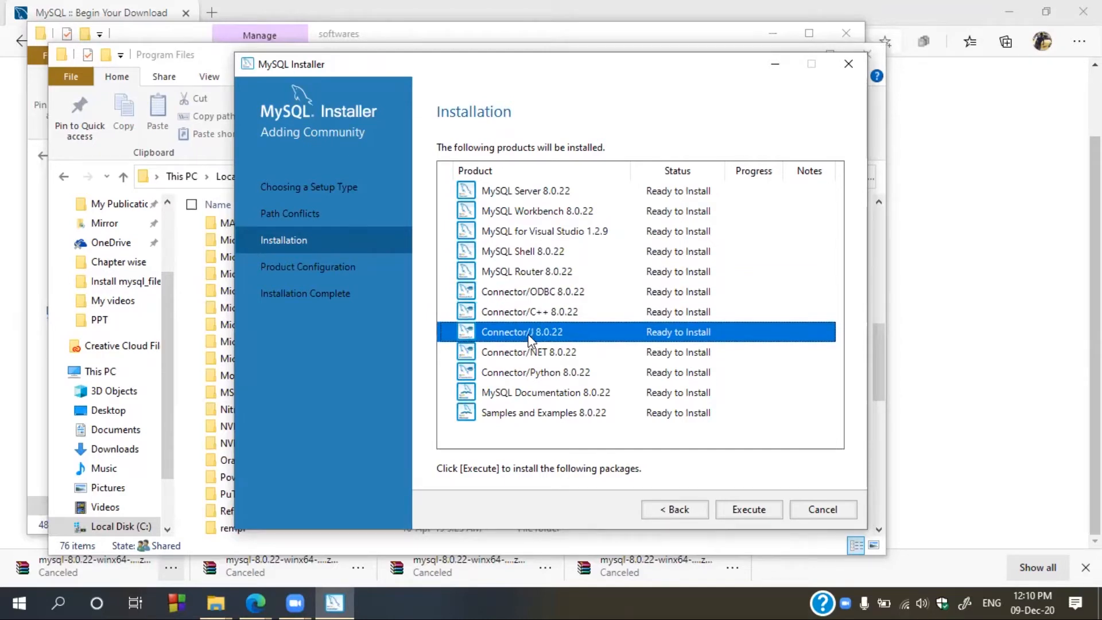
click(531, 352)
click(535, 374)
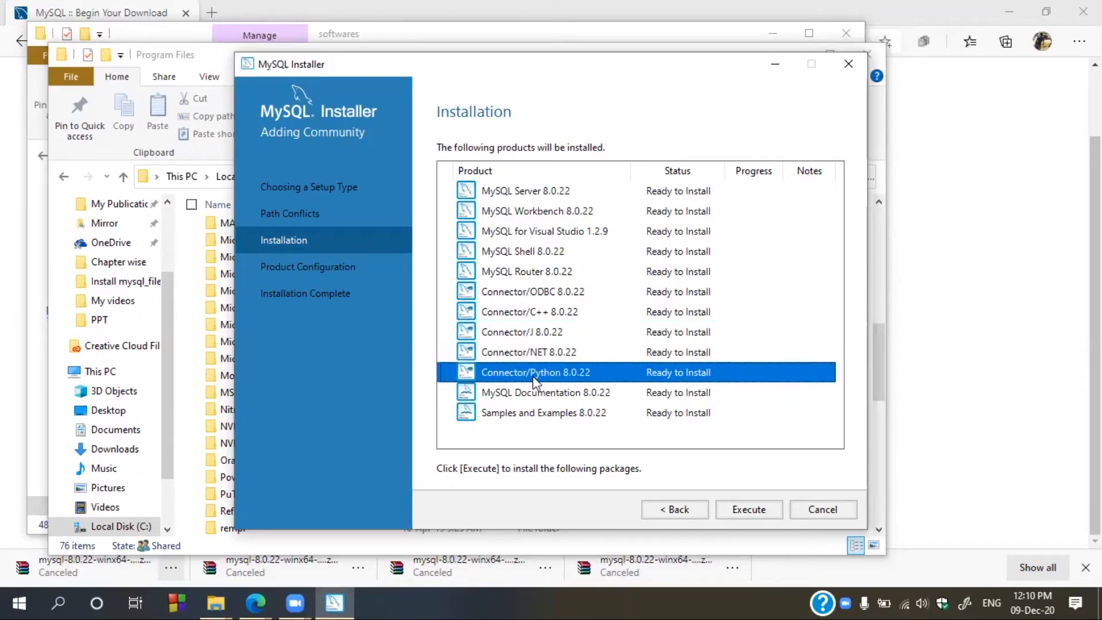
click(566, 395)
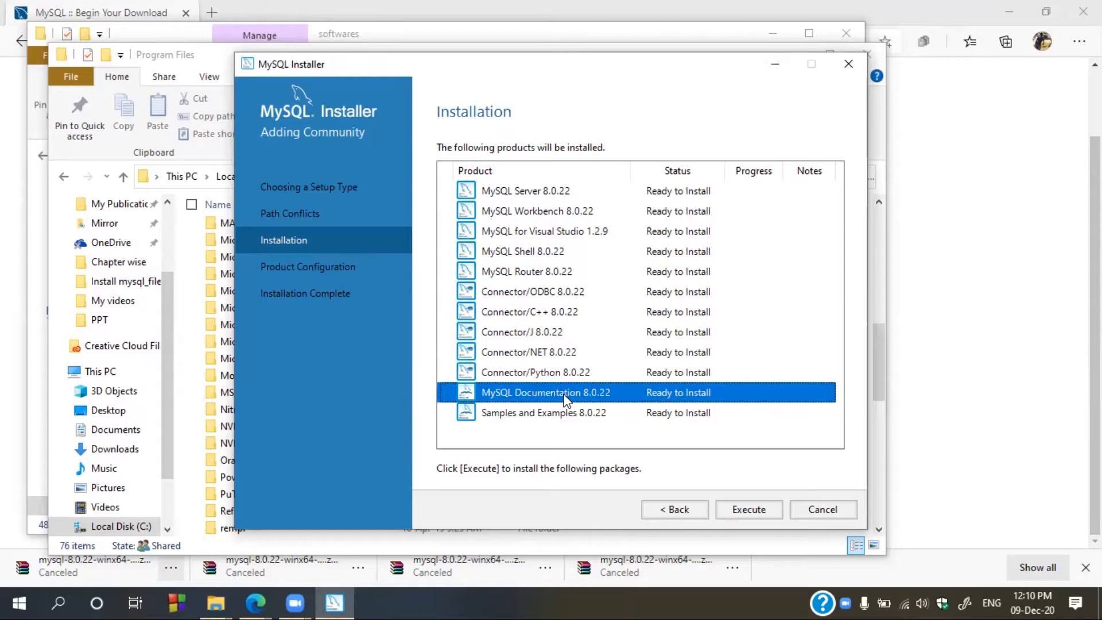
click(563, 419)
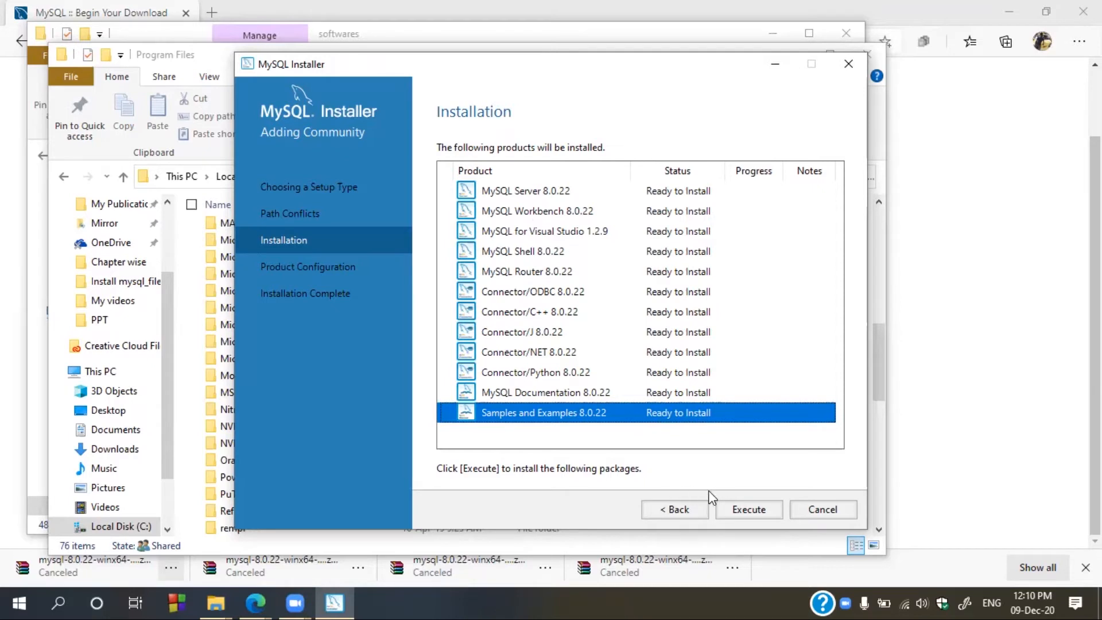
- Install all products with the detailed log shown, including Server, Workbench and Shell 8.0.22
click(751, 516)
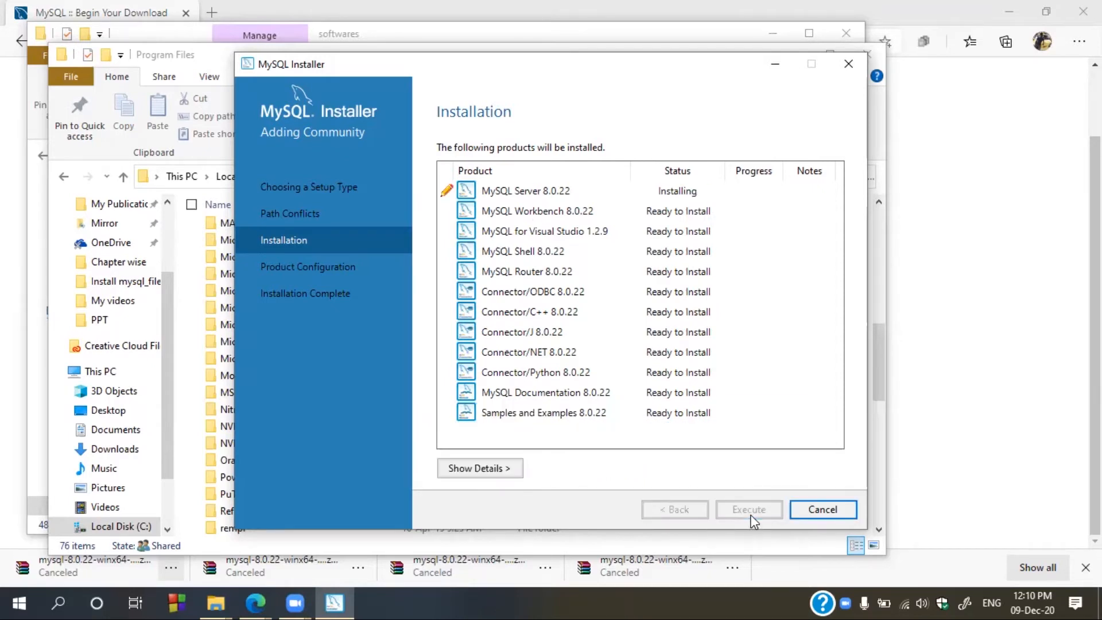
click(476, 466)
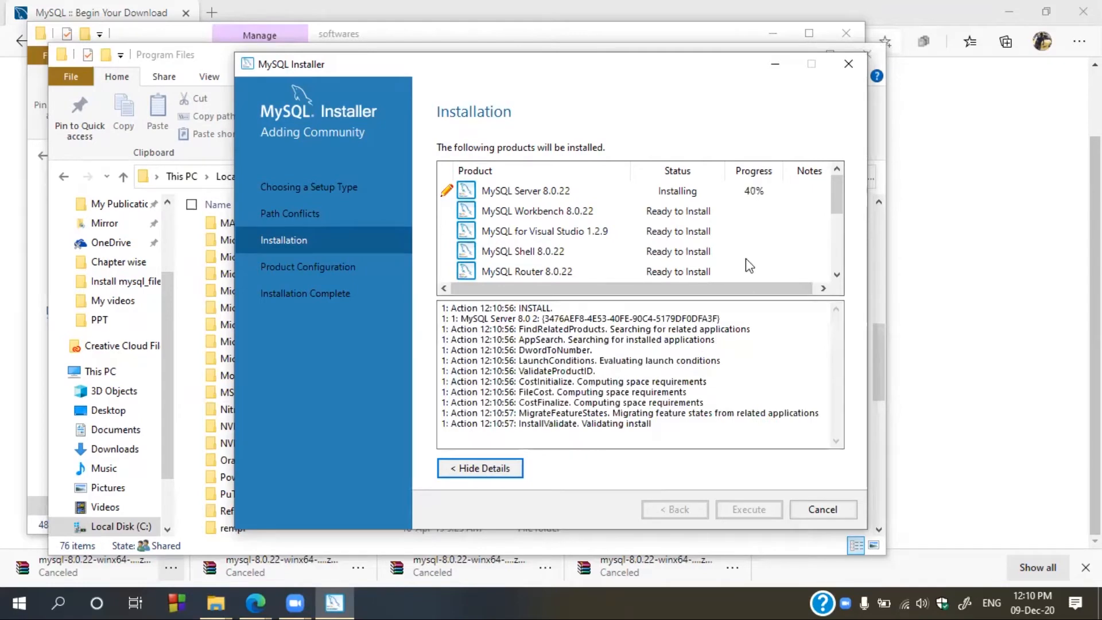
click(753, 195)
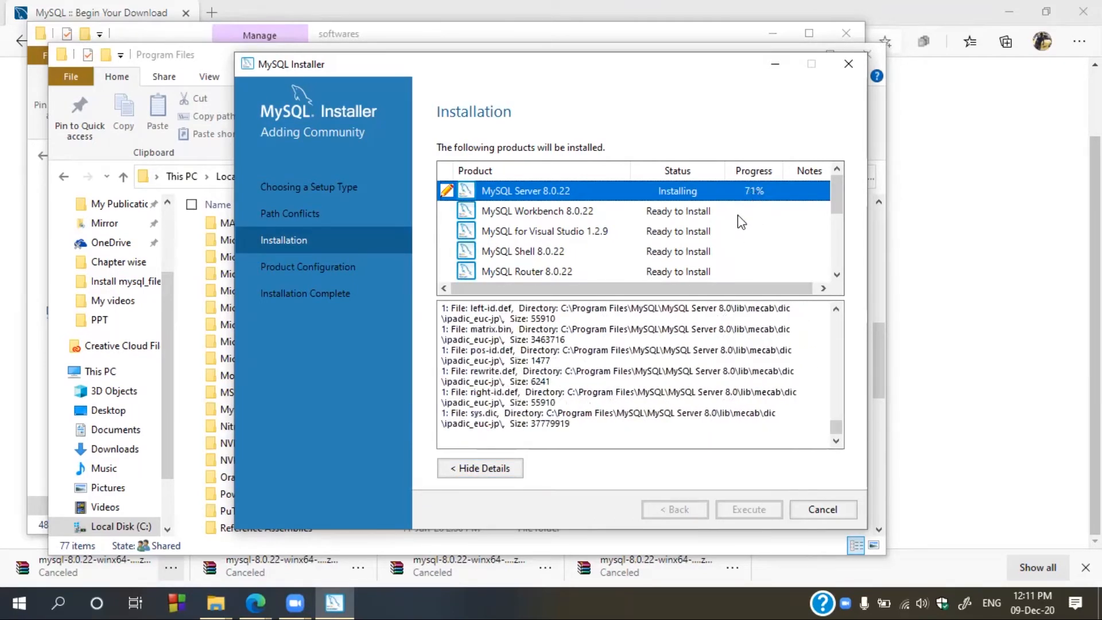
click(679, 424)
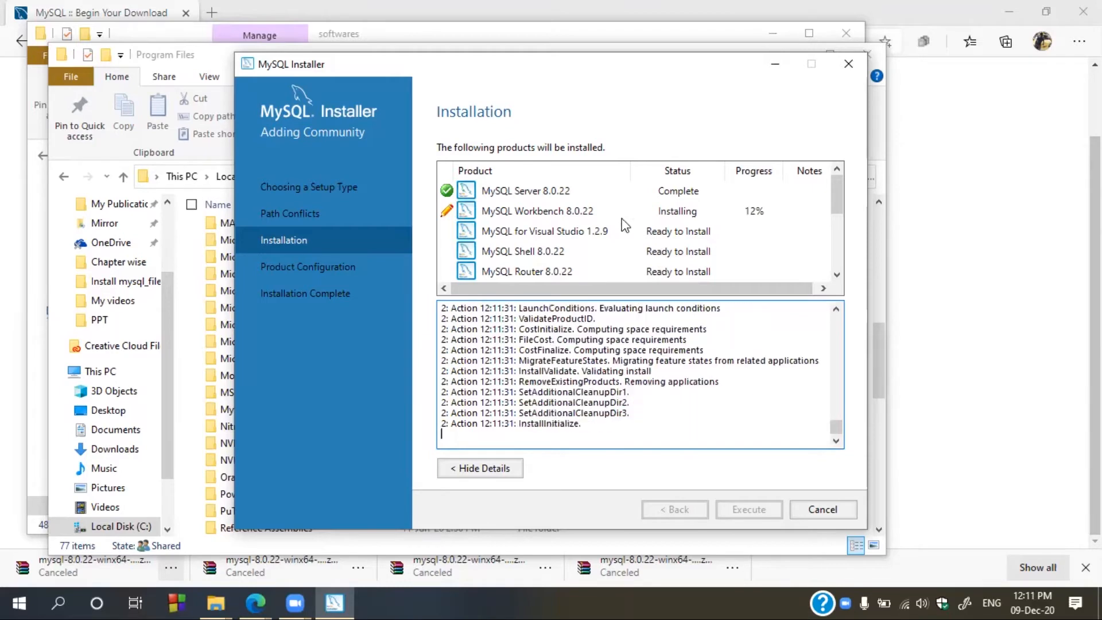
click(601, 212)
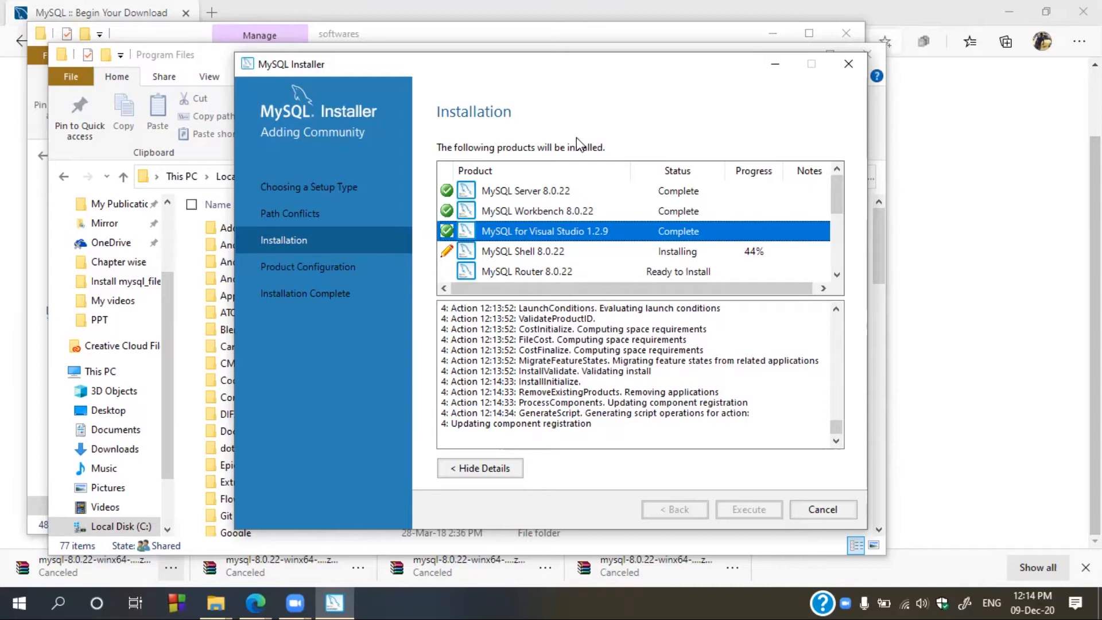
click(565, 254)
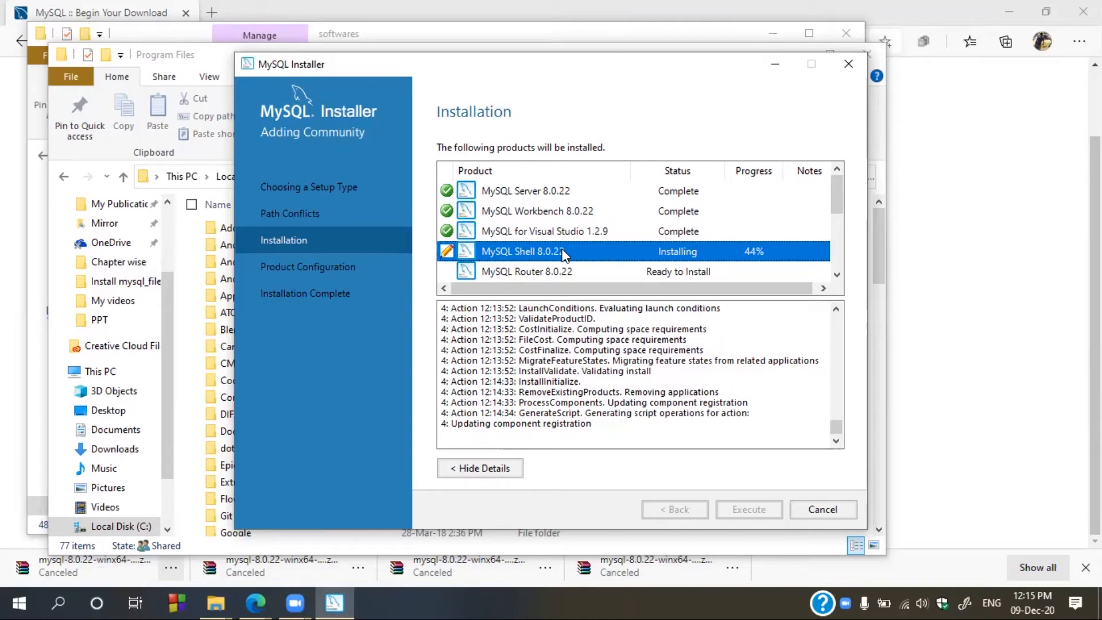
click(546, 212)
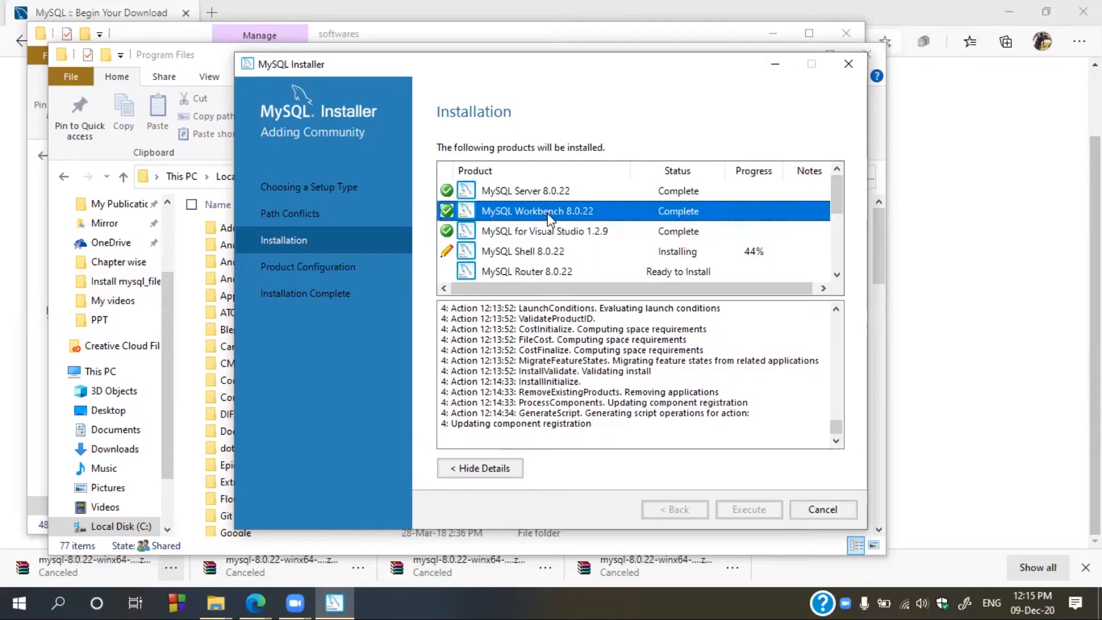
click(525, 253)
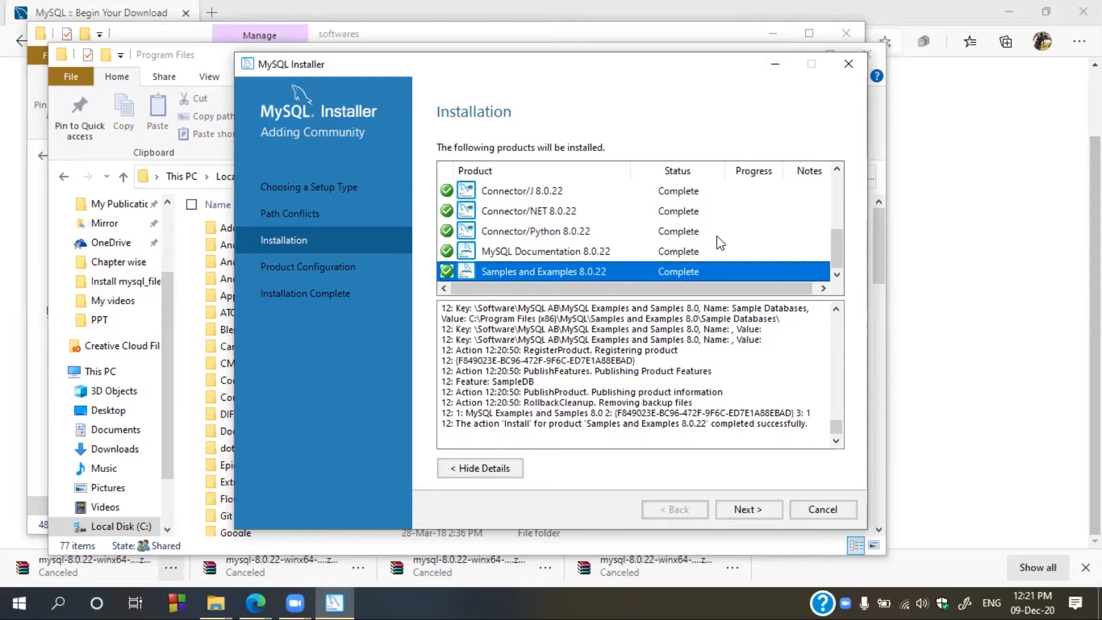
- Accept MySQL Server's default networking settings with port 3306
click(731, 510)
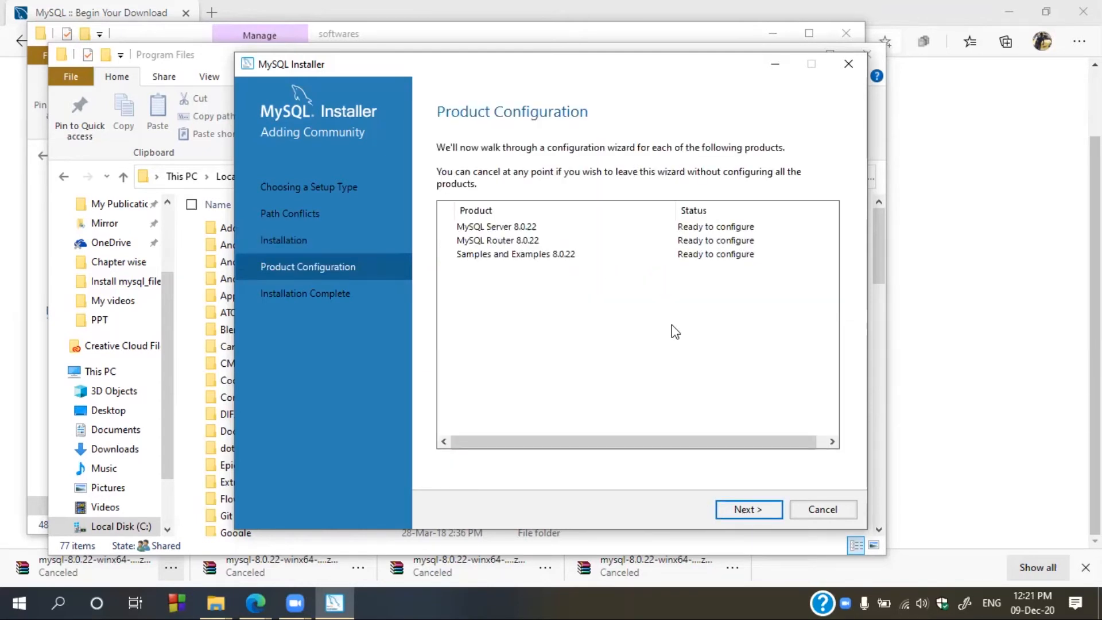
click(515, 231)
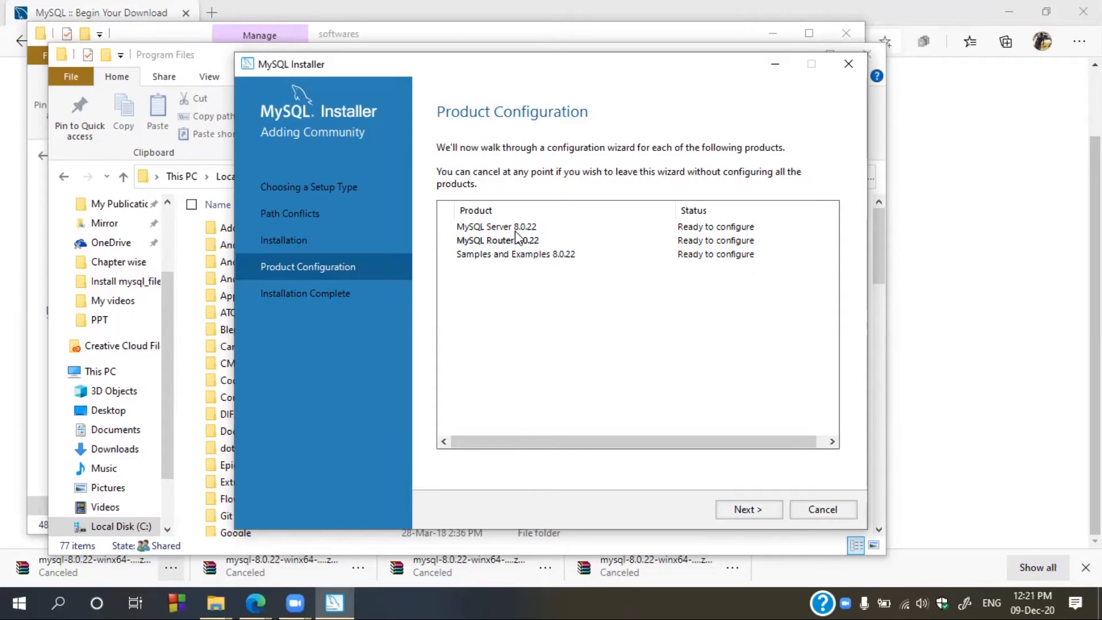
click(773, 508)
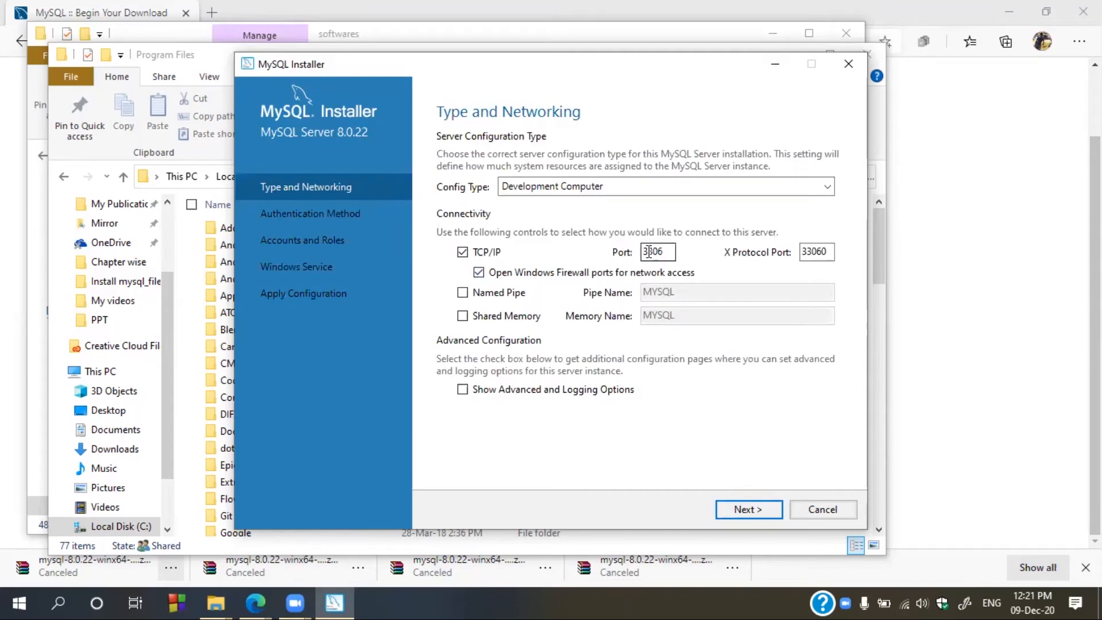
double_click(649, 252)
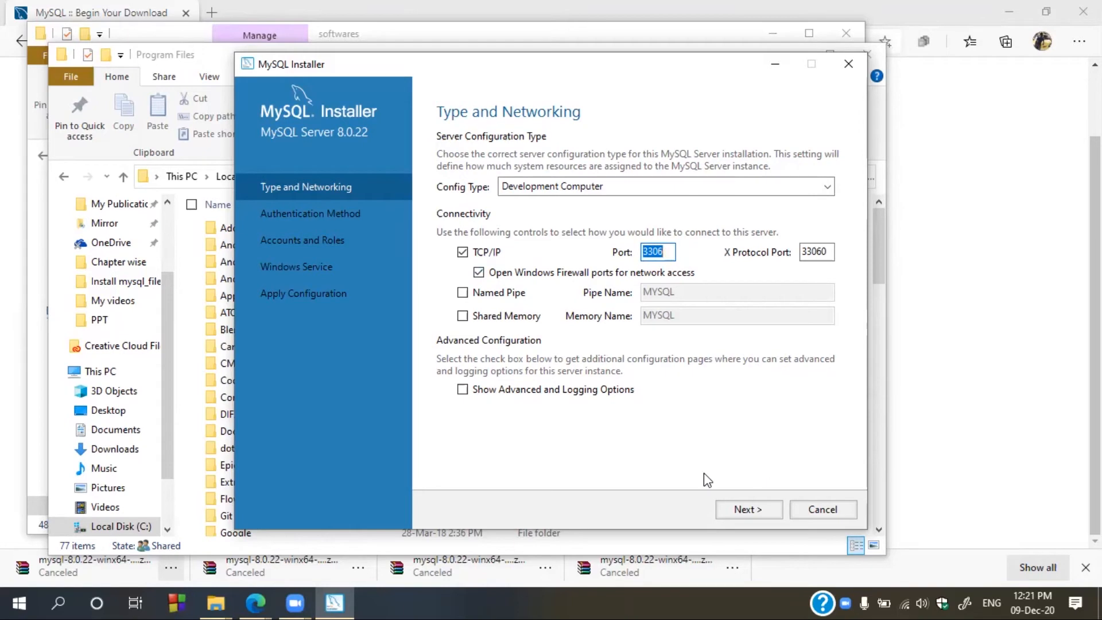
click(758, 510)
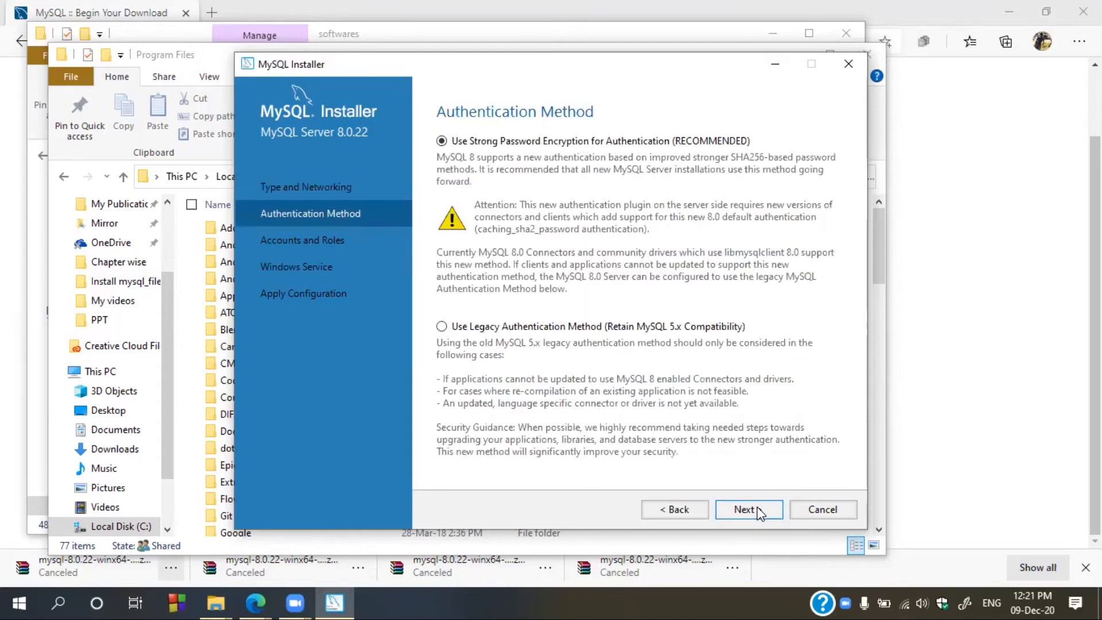
- Keep strong password authentication and enter and verify the root account password
click(748, 511)
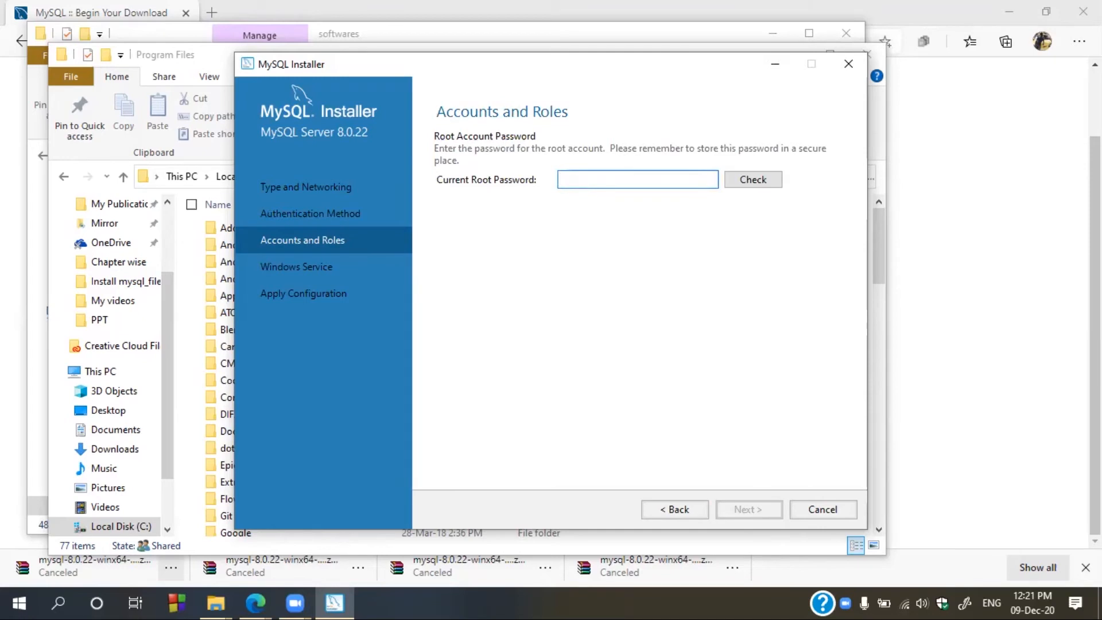
text(root)
click(741, 180)
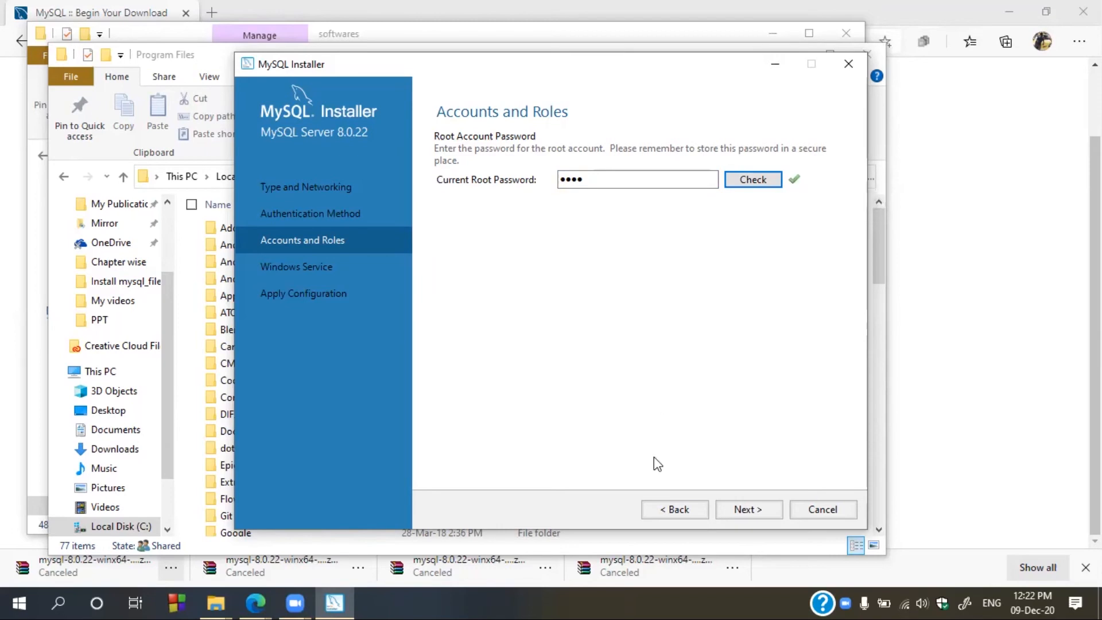
click(744, 513)
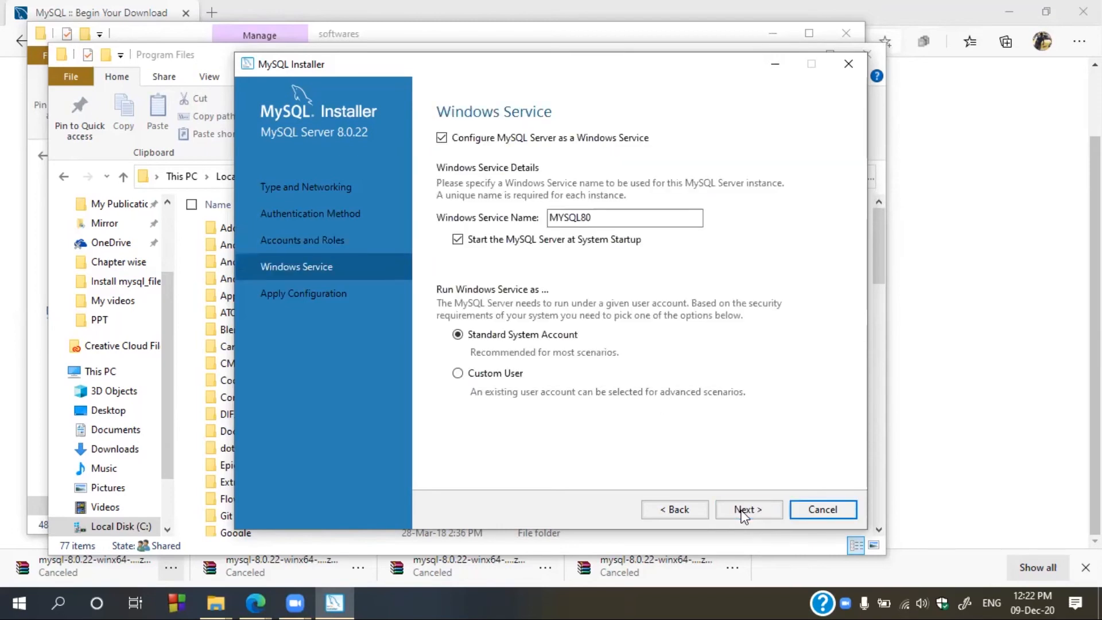
- Apply the server configuration with default MYSQL80 service settings, then finish MySQL Router without bootstrapping
click(744, 510)
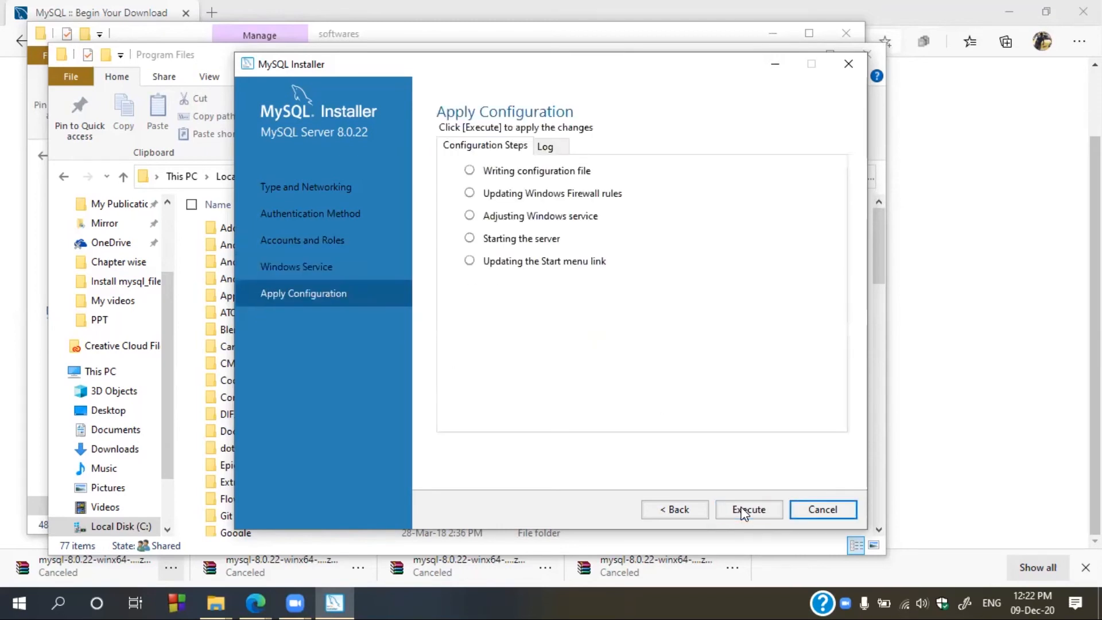
click(736, 503)
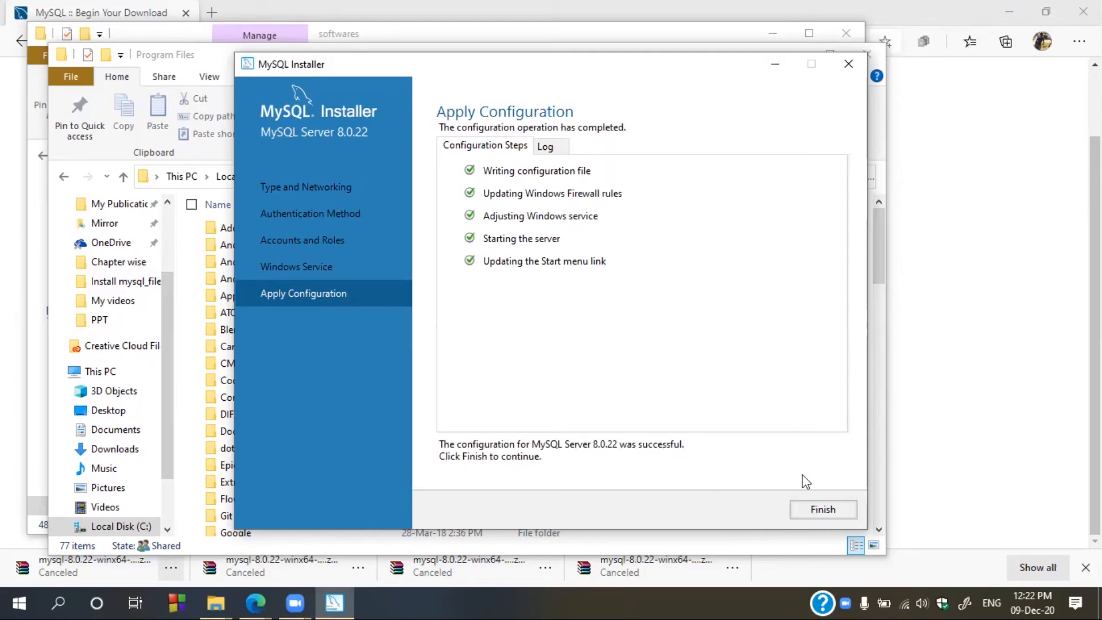
click(828, 510)
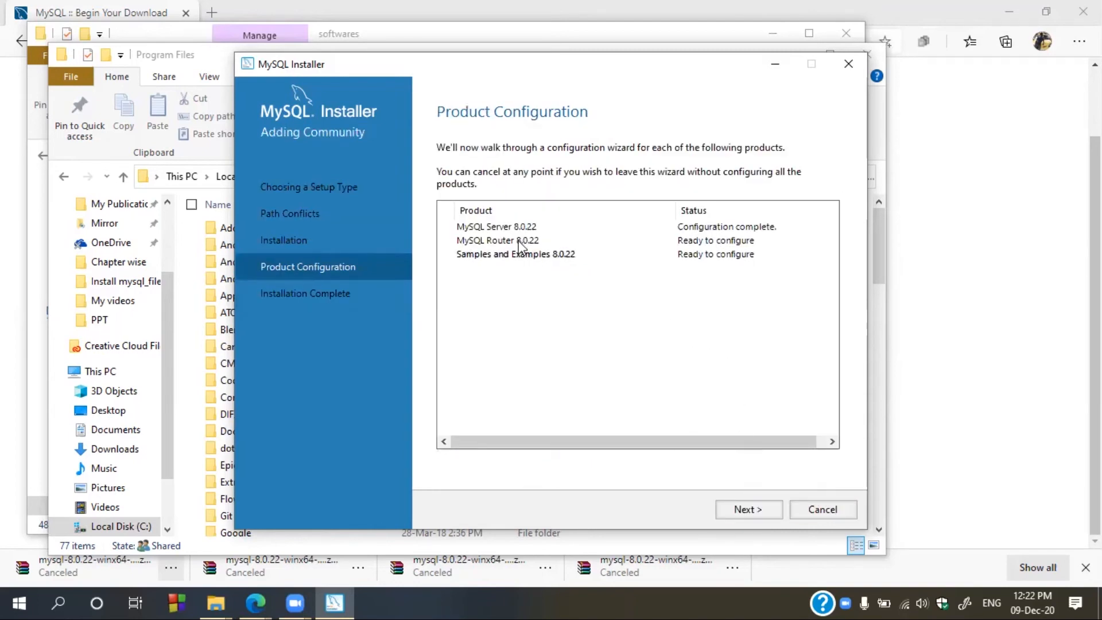
click(740, 510)
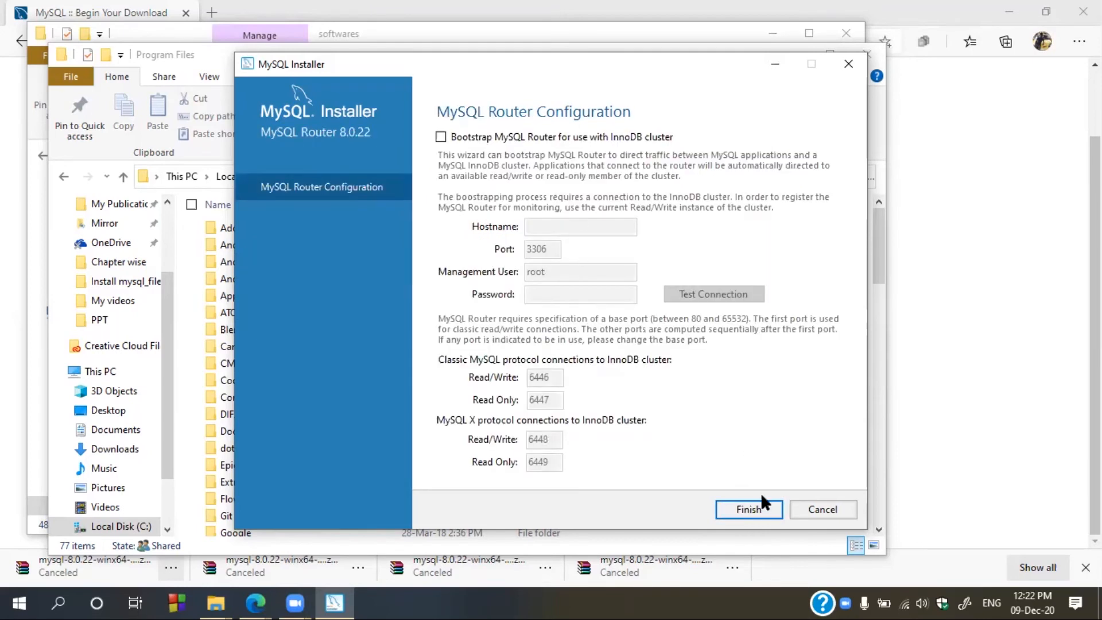
click(761, 501)
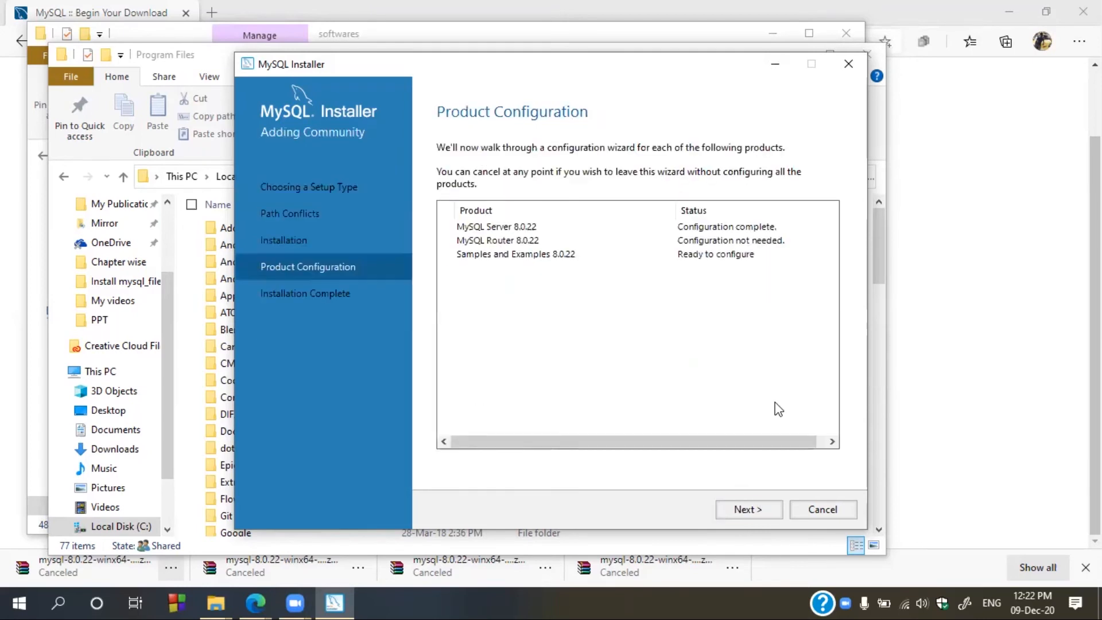
- Enter and check the root password for MySQL Server 8.0.22, then apply the Samples and Examples configuration
click(740, 508)
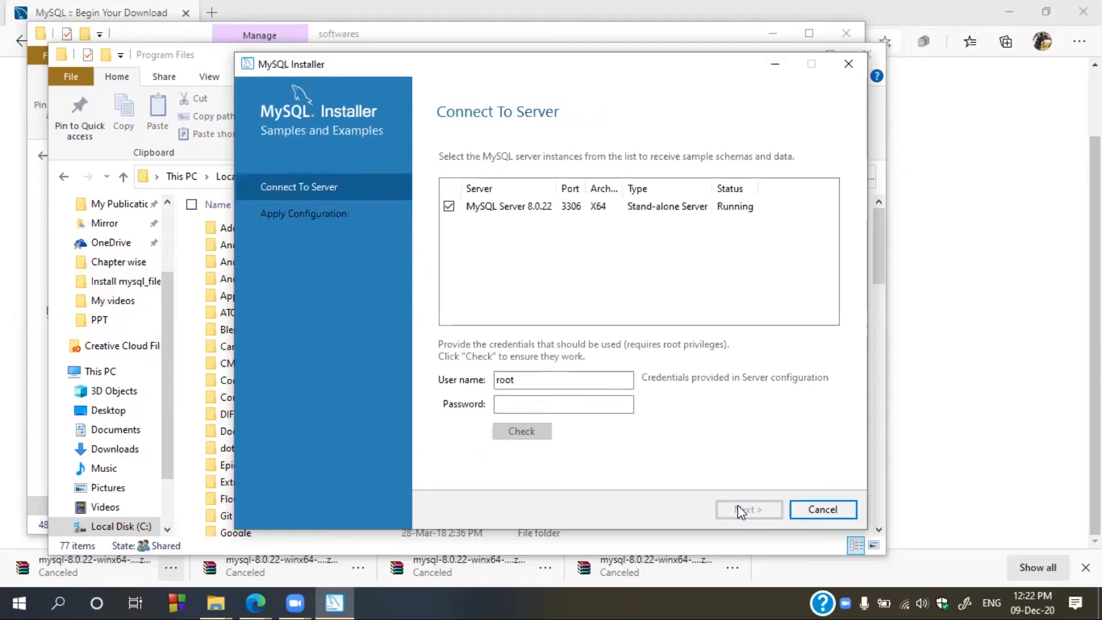
click(609, 406)
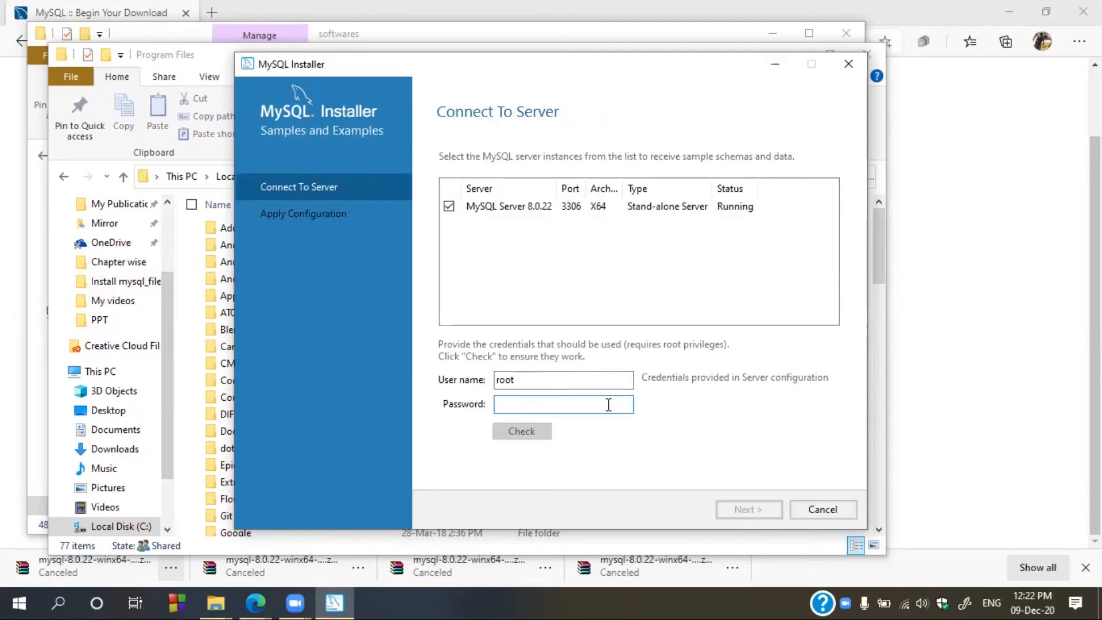
text(root)
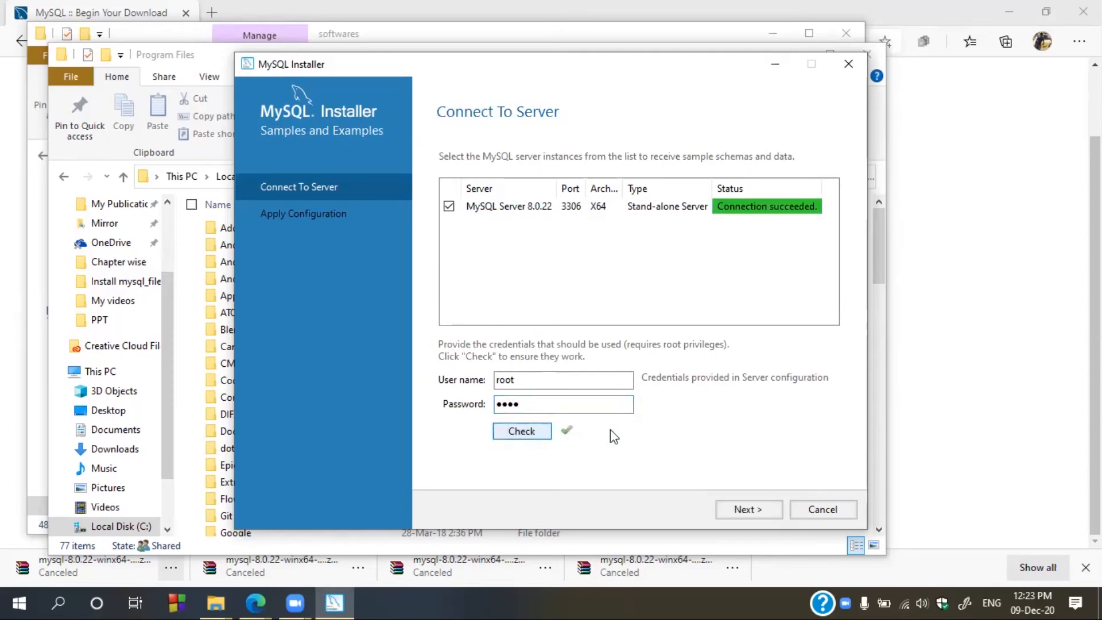
click(763, 209)
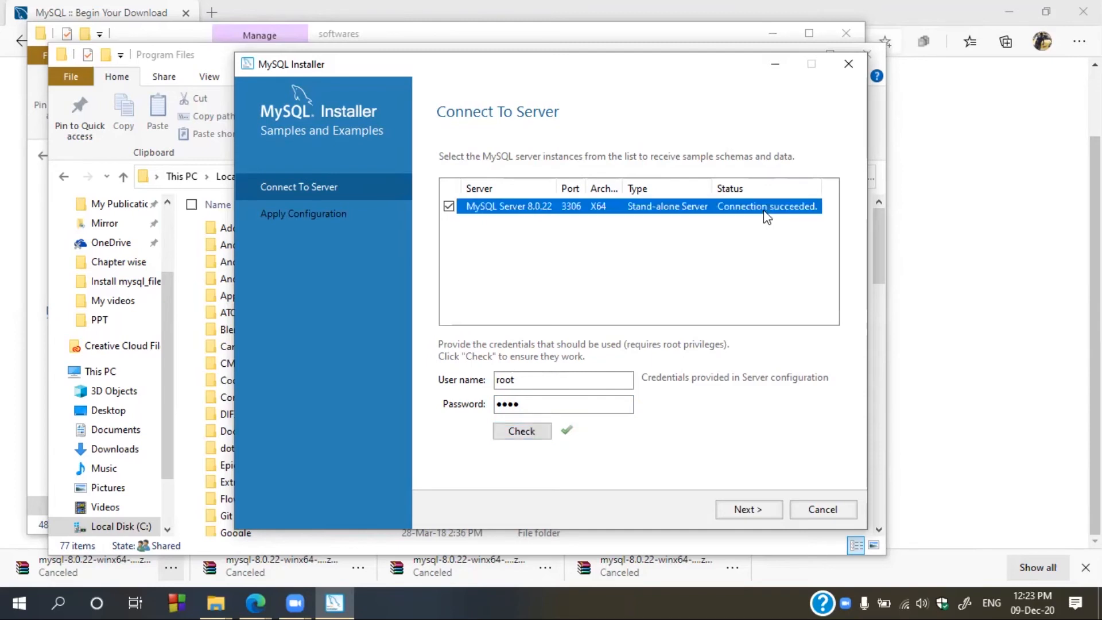
click(573, 407)
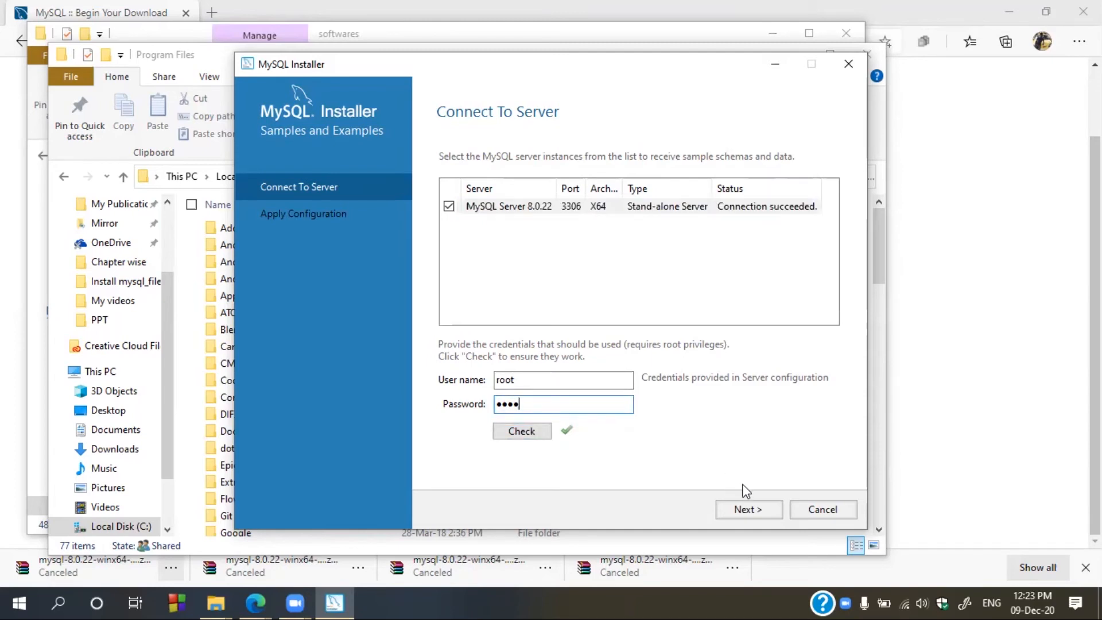
click(742, 510)
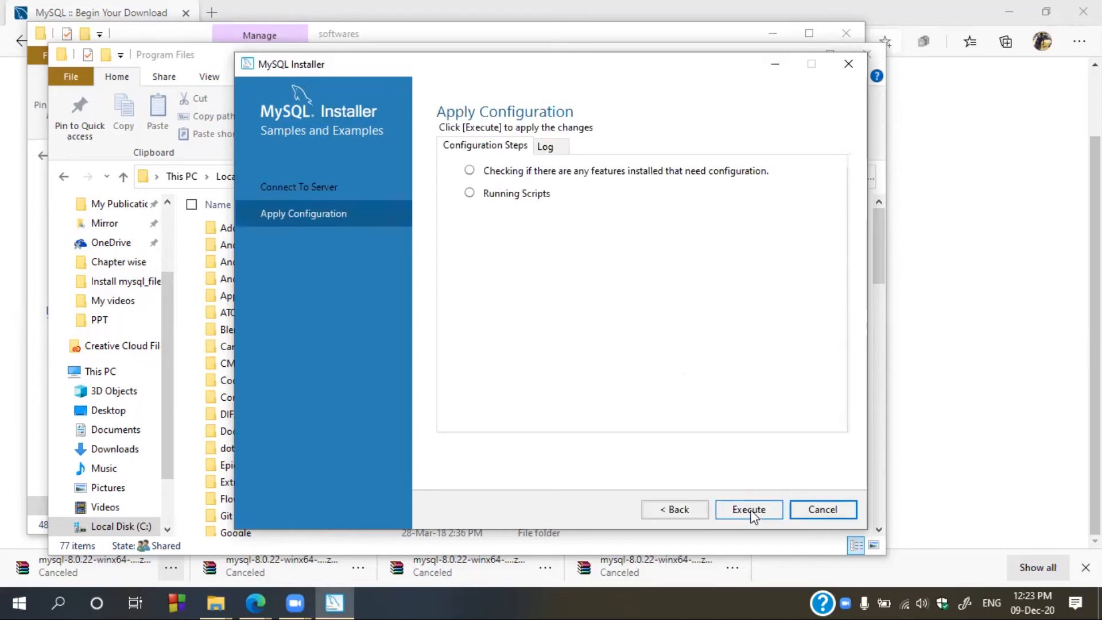
click(747, 510)
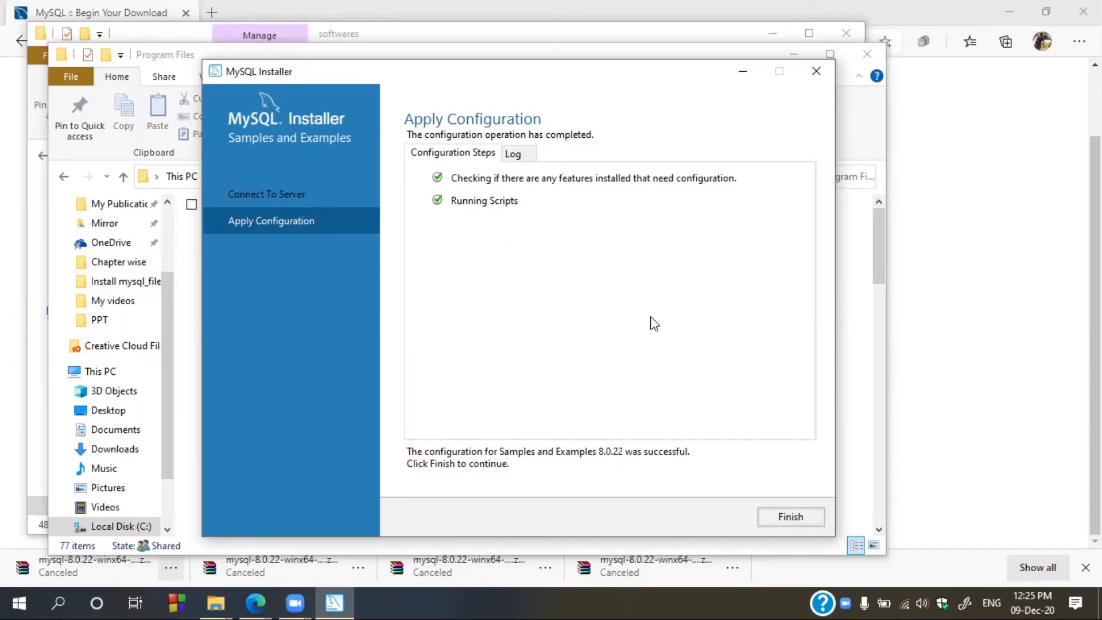
click(774, 519)
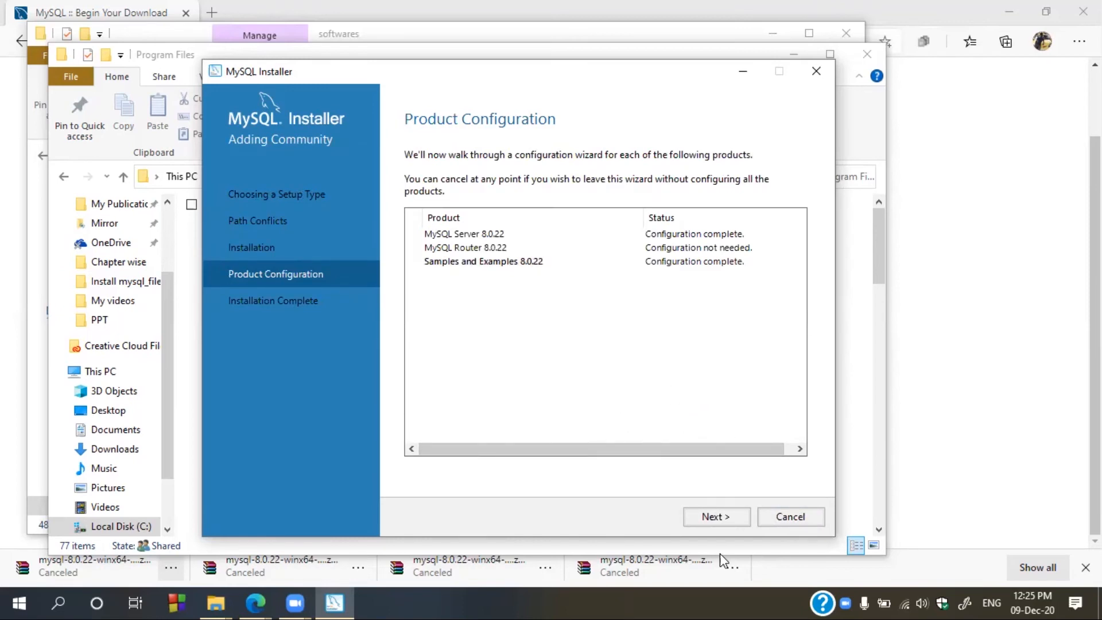
- Finish the installer with the Workbench and Shell launch options kept on
click(728, 515)
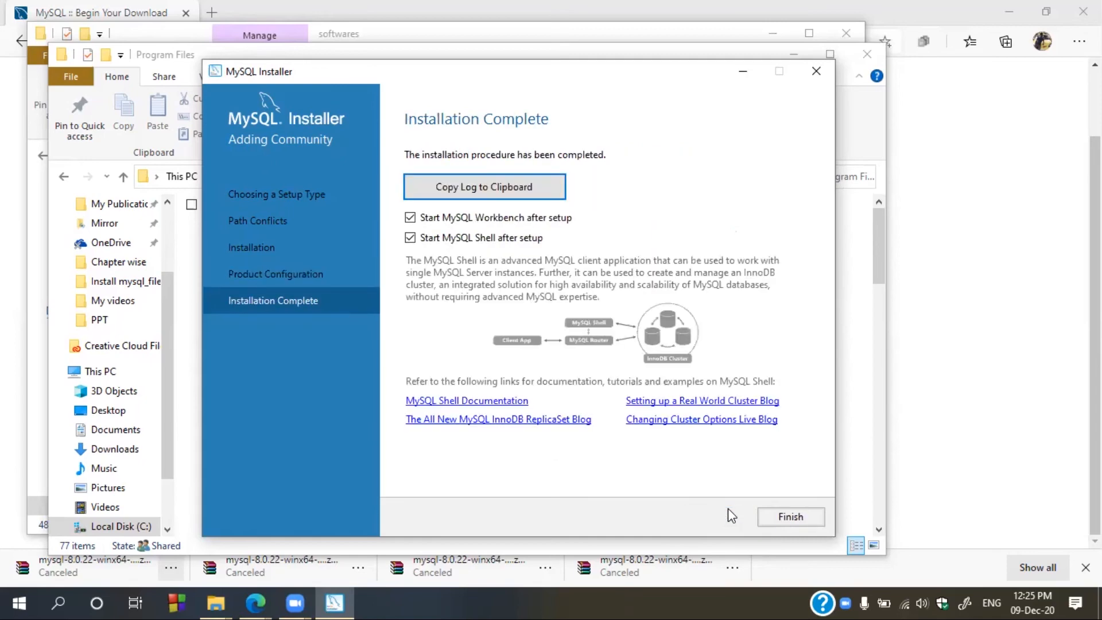
click(782, 517)
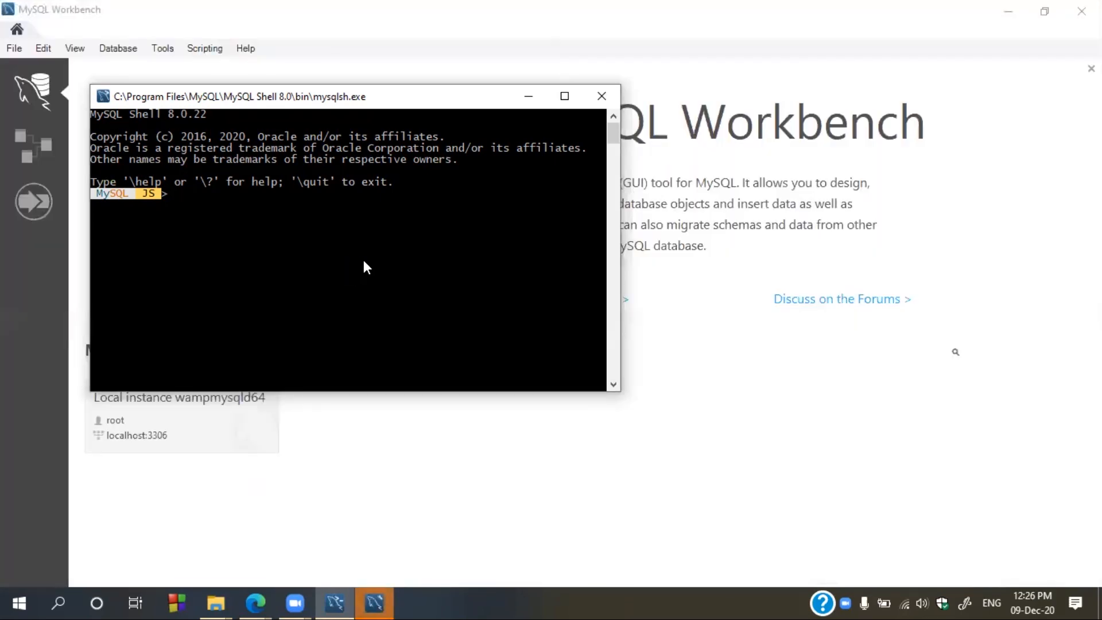
- Close MySQL Shell, connect to Local instance wampmysqld64 with the account password, and clear the old query text
click(603, 91)
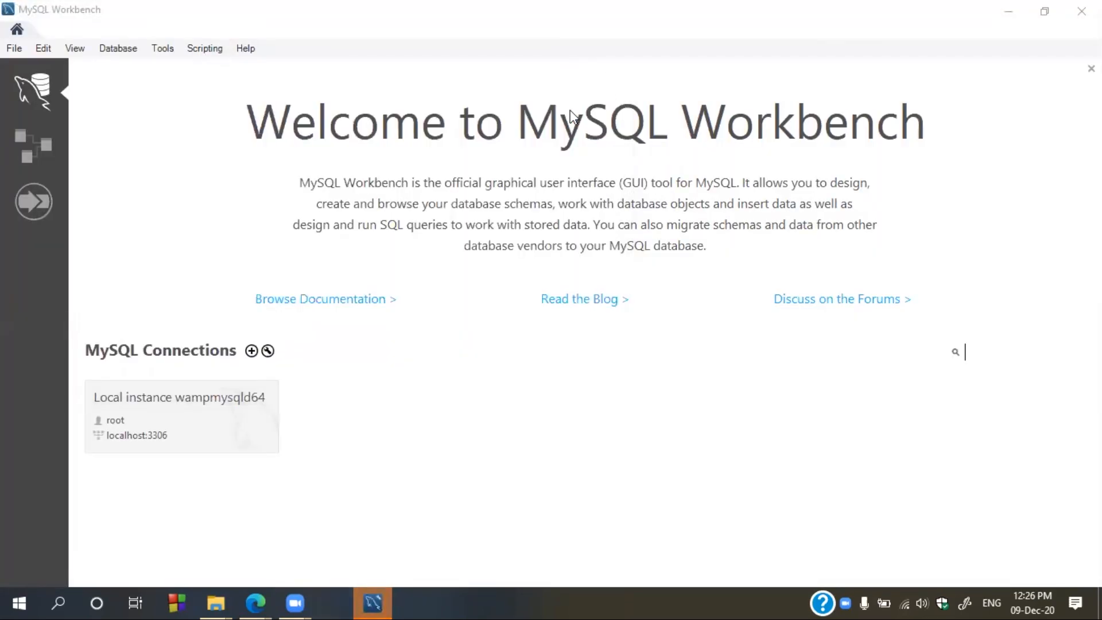
click(174, 403)
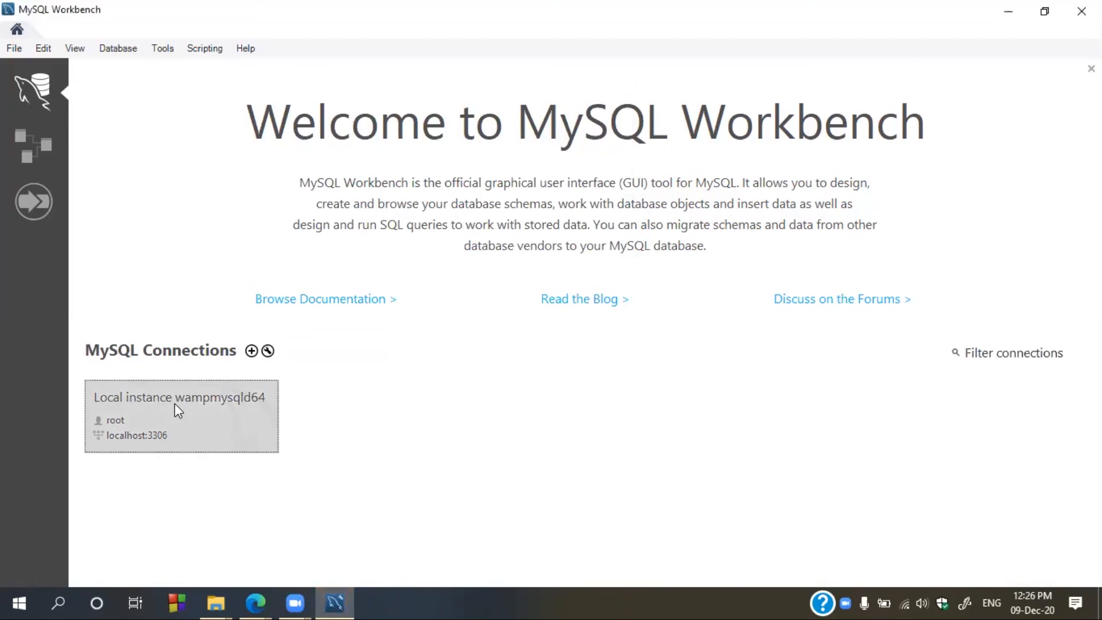
click(174, 403)
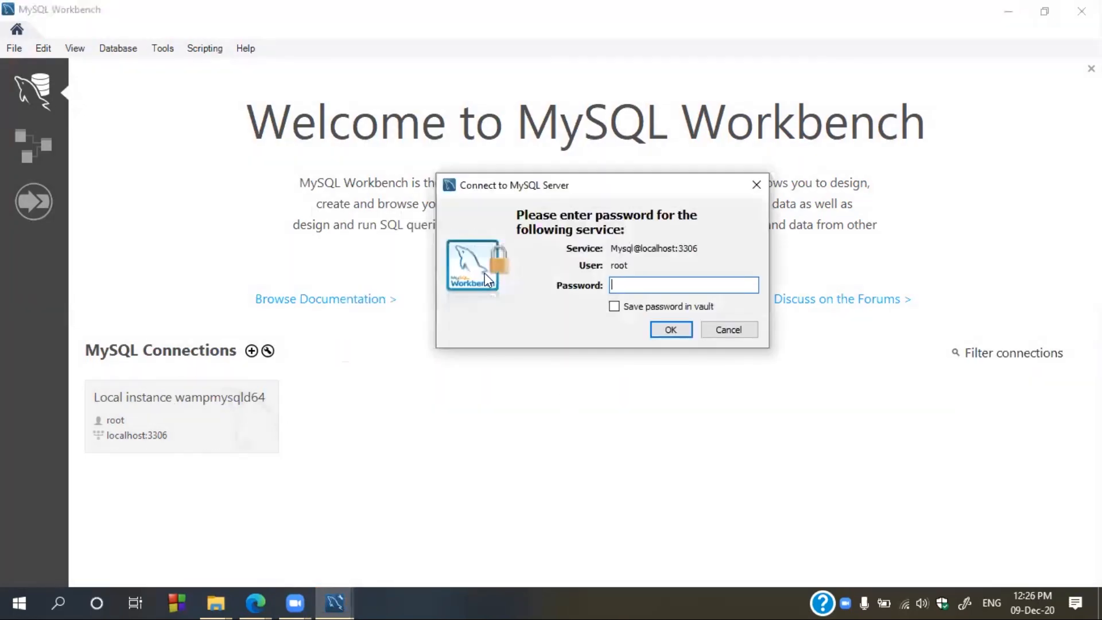
text(root)
click(668, 331)
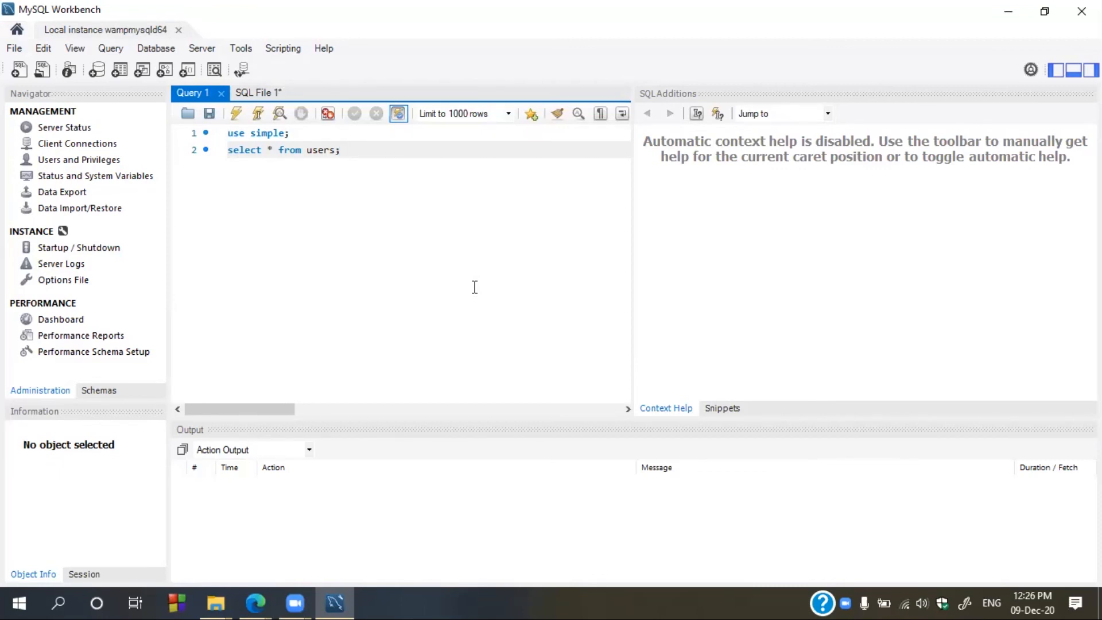
key(ctrl+a)
key(Delete)
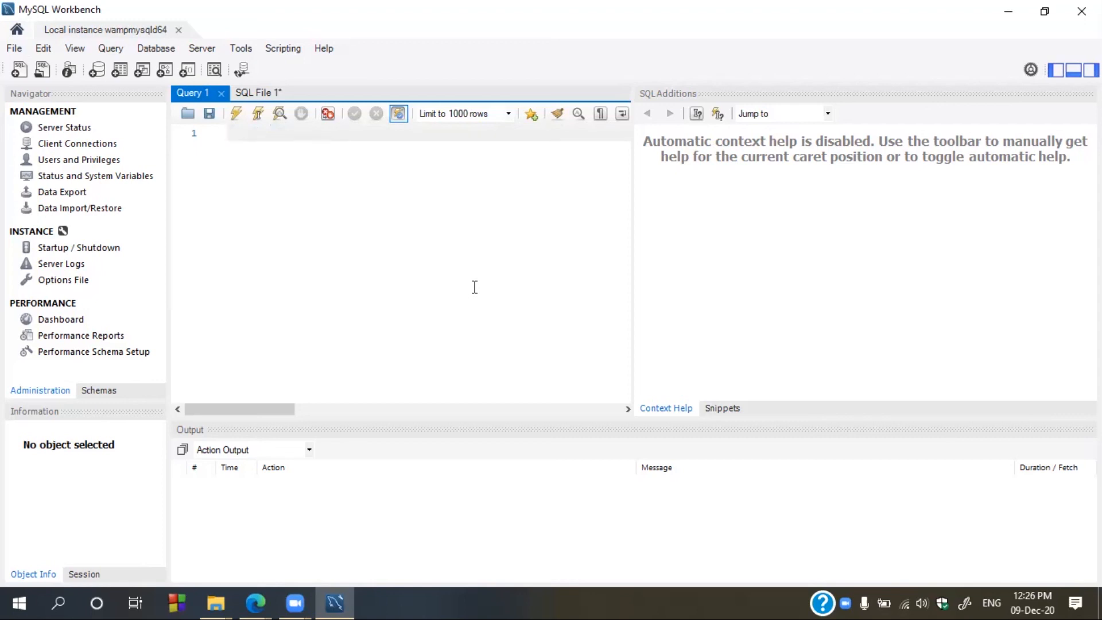